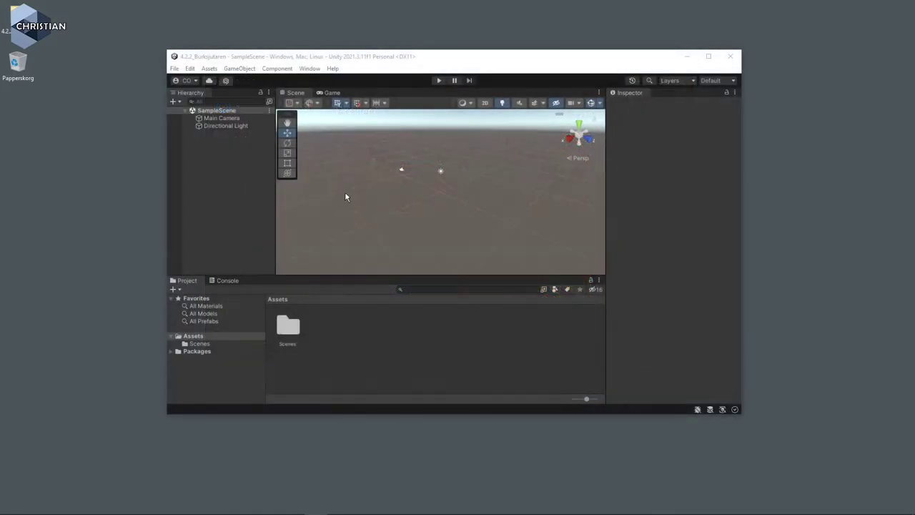
Step: Maximize the editor window and switch the workspace to the Crille layout
click(708, 56)
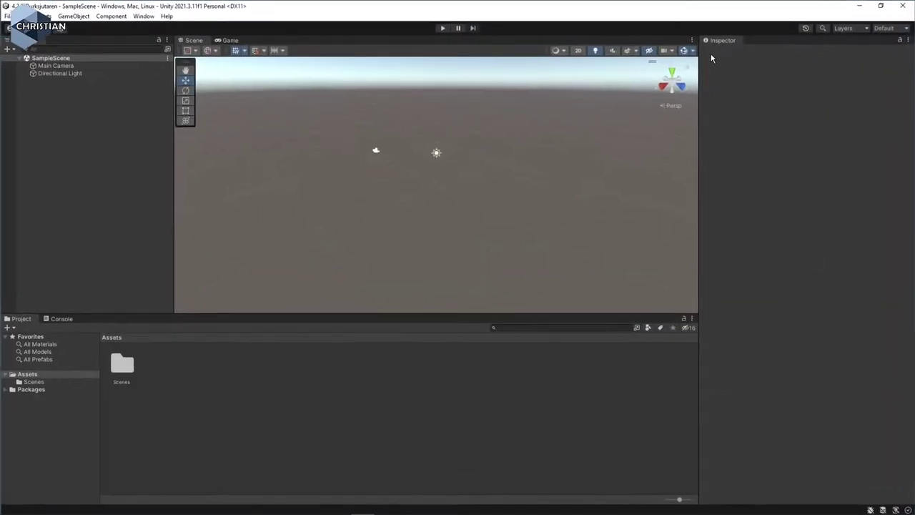
click(889, 29)
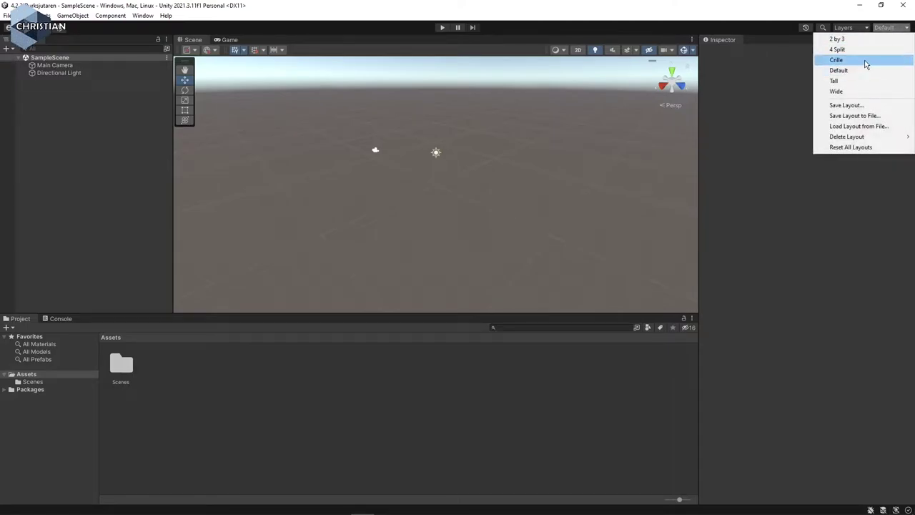
click(864, 58)
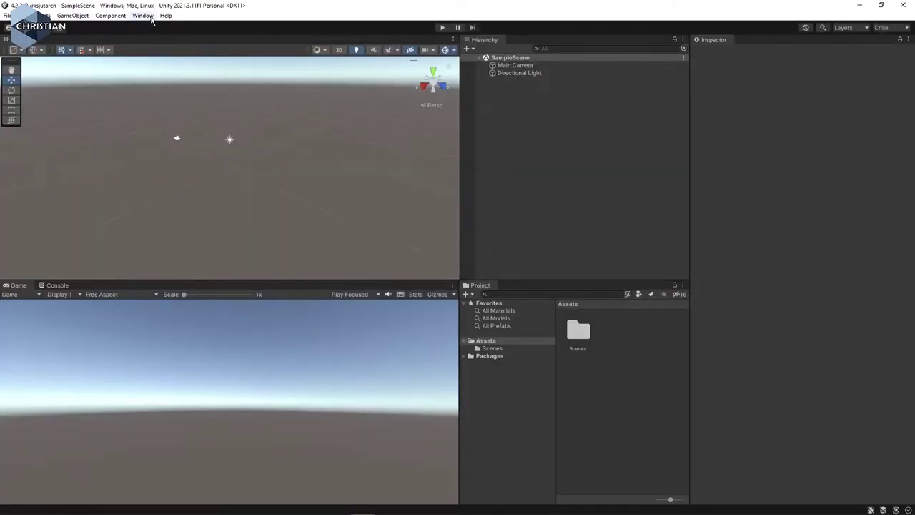
Step: Remove the Engineering feature and all other project packages except Visual Studio Editor with the Package Manager
click(146, 16)
click(167, 128)
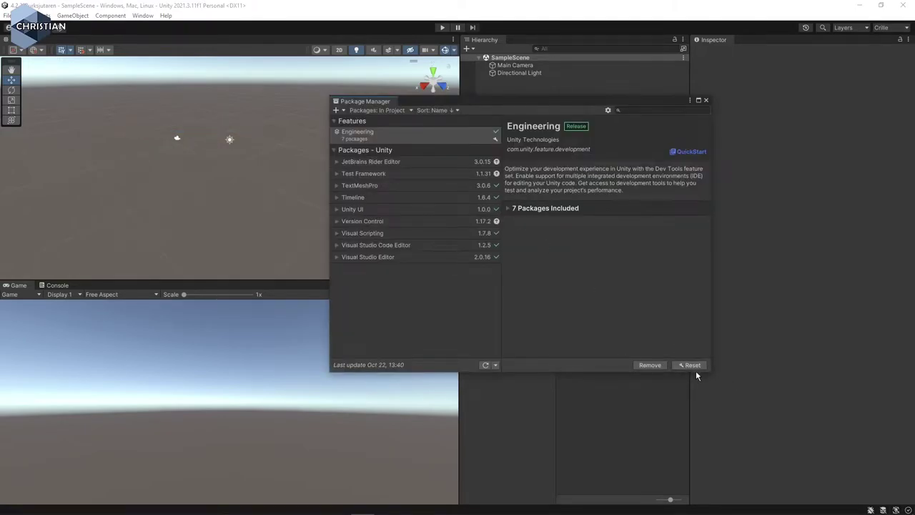
click(653, 365)
click(446, 281)
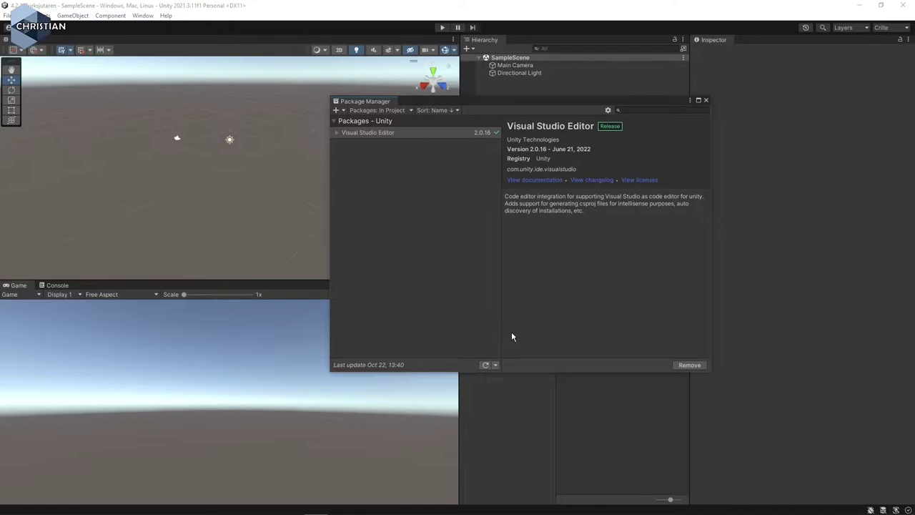
click(706, 100)
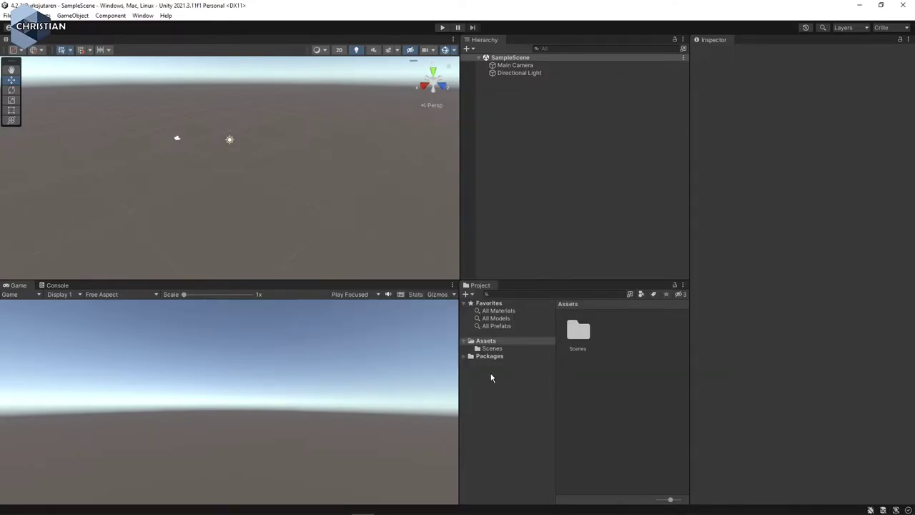
Step: Rename the SampleScene asset in the Scenes folder as Burkskjutaren
click(500, 351)
click(585, 334)
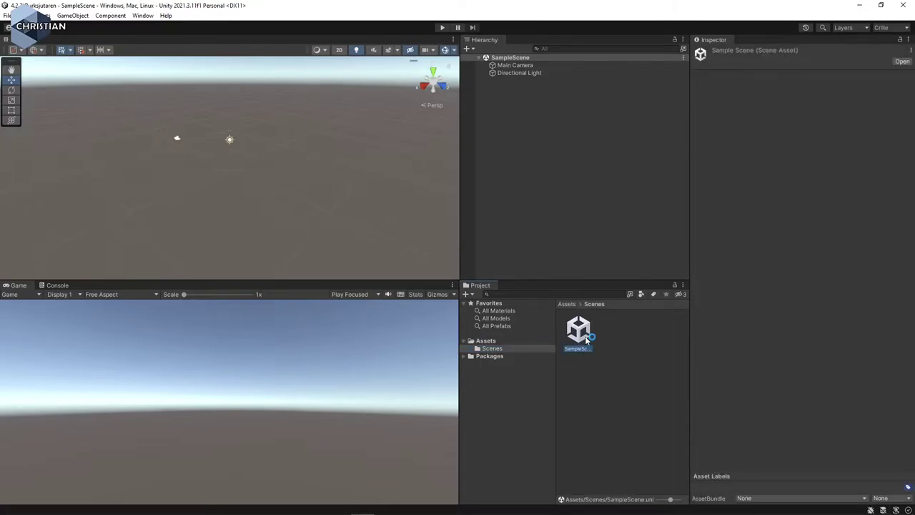
text(Burkskjutaren)
key(Return)
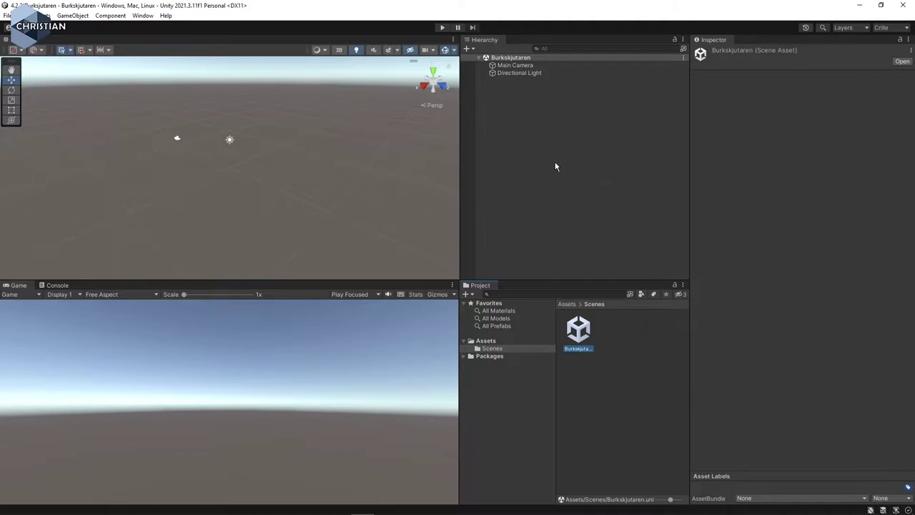
Step: Add a 3D plane to the scene and set its scale to 3 on X, Y and Z
click(467, 49)
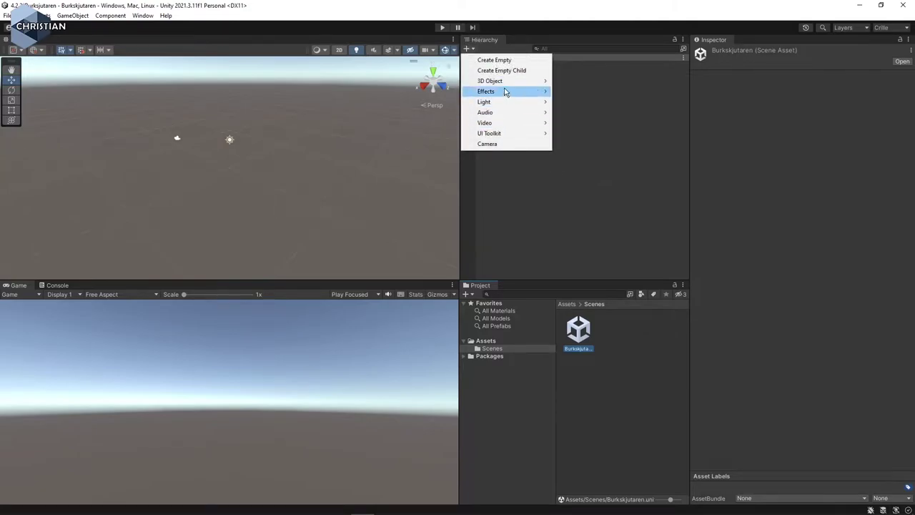
mouse_move(506, 80)
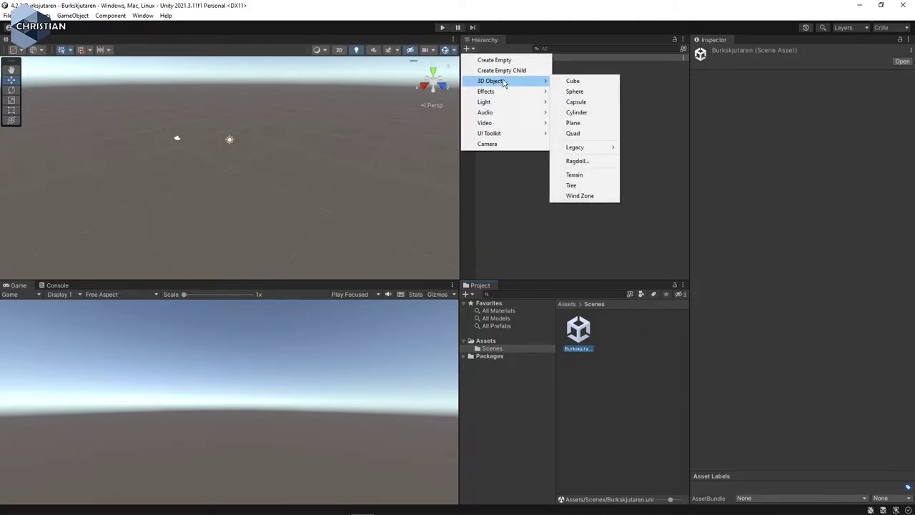
click(583, 124)
click(799, 107)
text(3)
key(Tab)
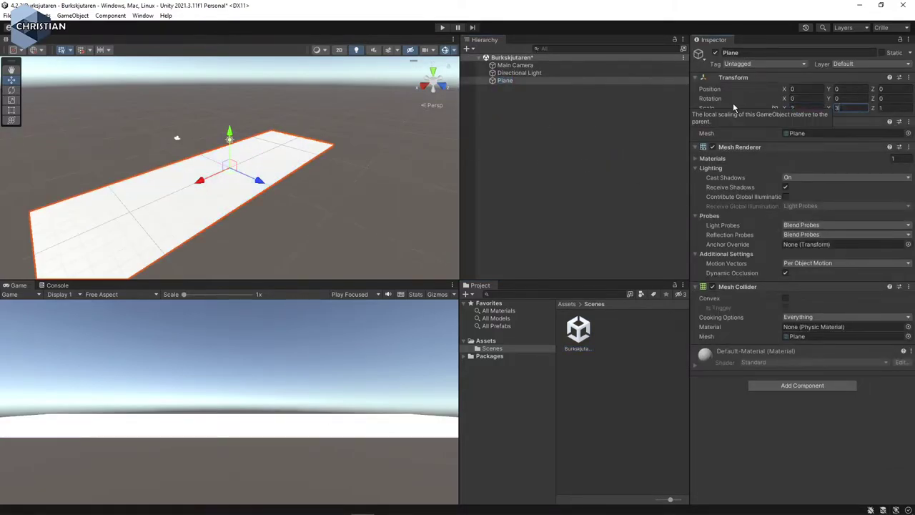
text(3)
key(Tab)
text(3)
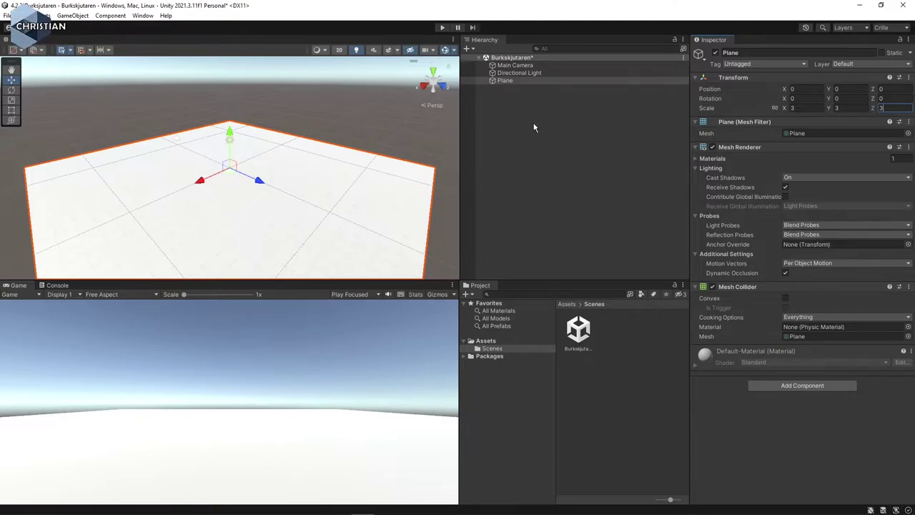
Step: Add a 3D cube to the scene and set its scale to X 5, Y 1.5 and Z 0.5
click(467, 48)
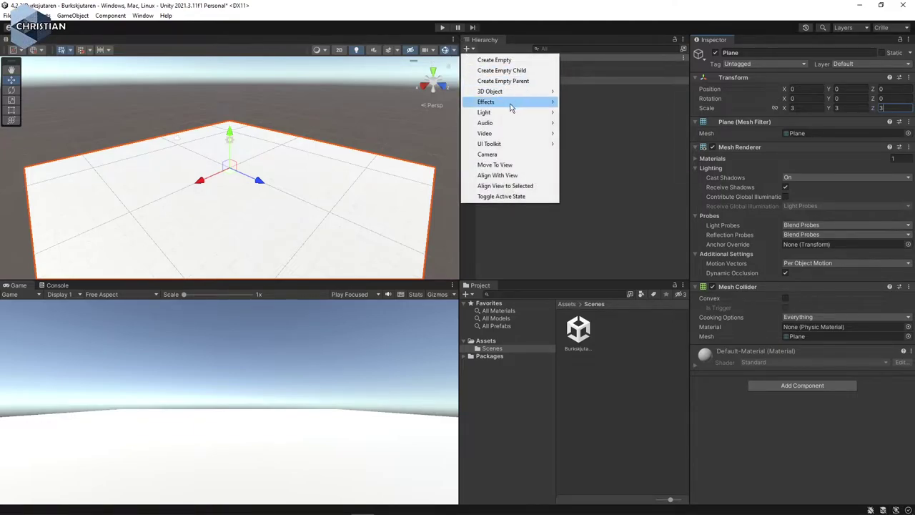
mouse_move(504, 97)
click(596, 92)
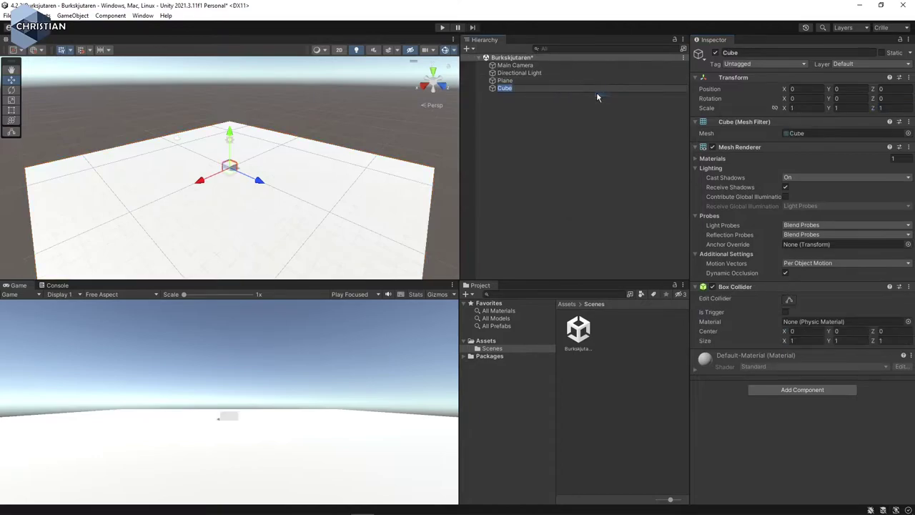
click(796, 108)
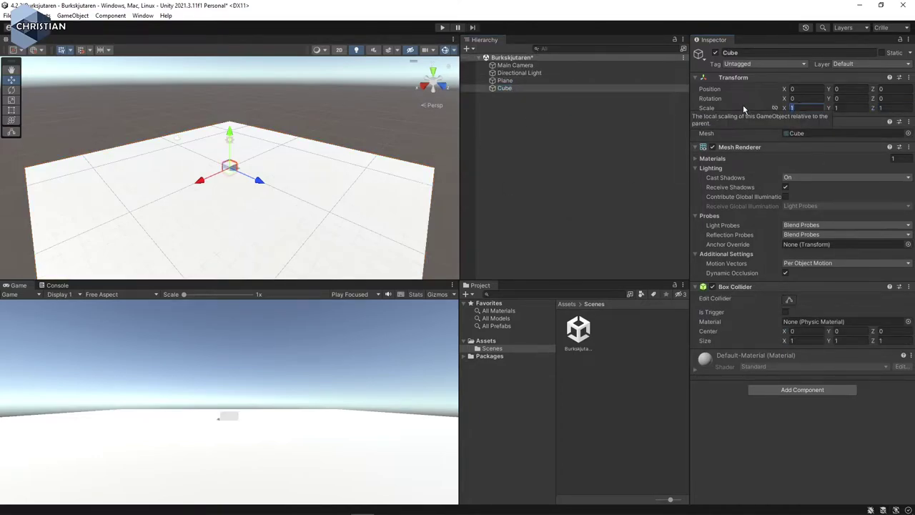
text(5)
key(Tab)
text(1,5)
key(Tab)
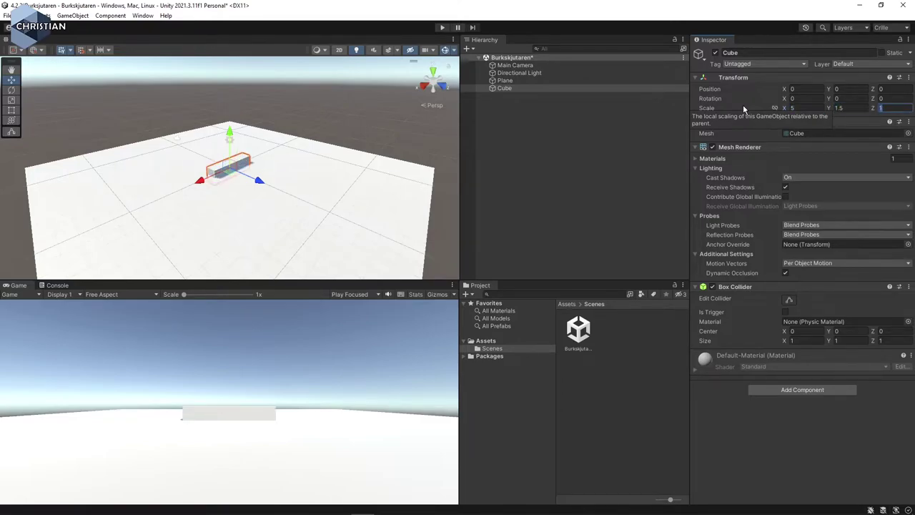
text(0,5)
key(Return)
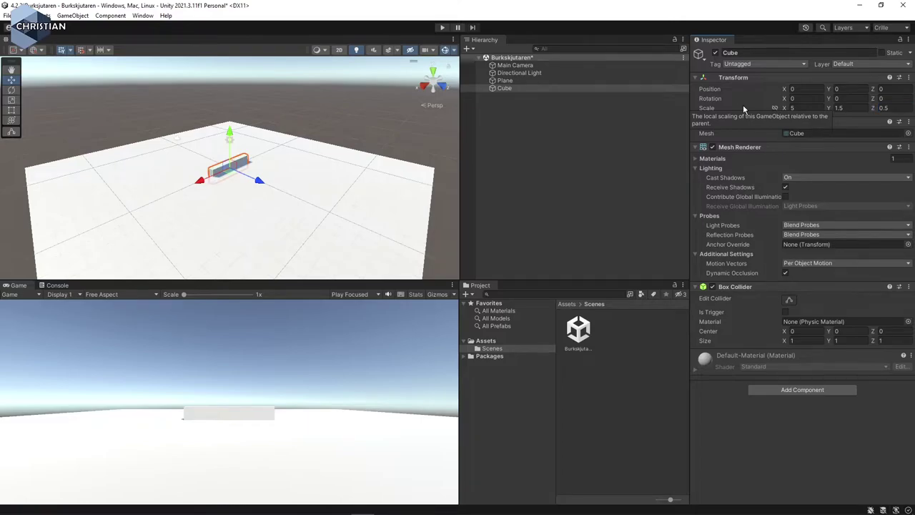
Step: Raise the cube onto the plane by setting its Y position to 0.75
click(233, 122)
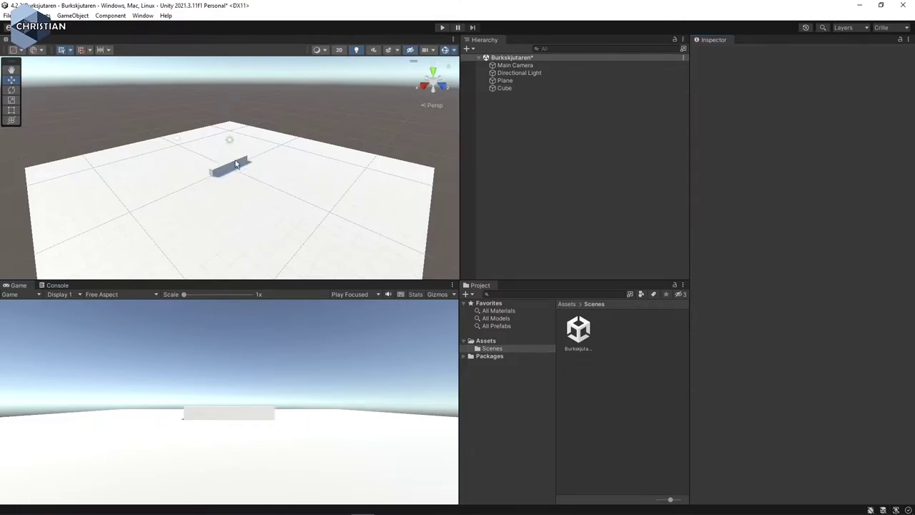
click(231, 169)
drag(231, 143, 235, 130)
scroll(230, 208, up, 8)
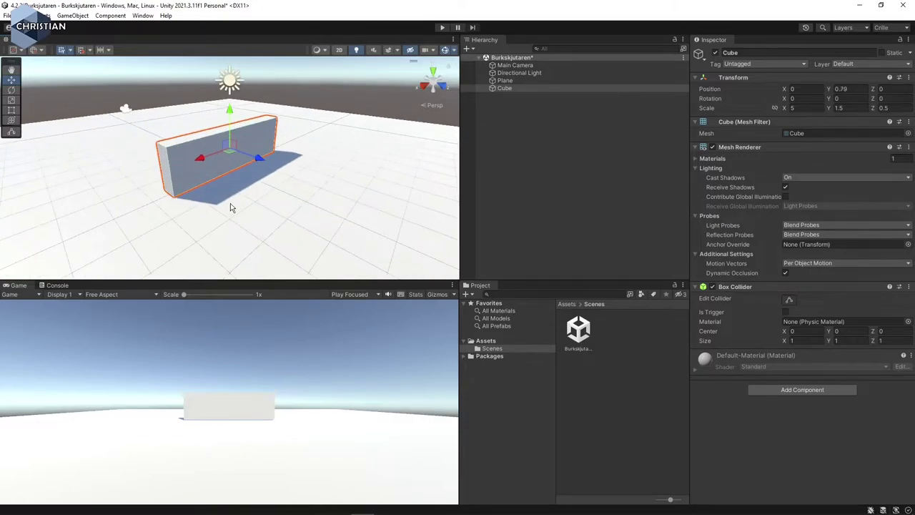
alt+drag(230, 208, 258, 201)
click(842, 89)
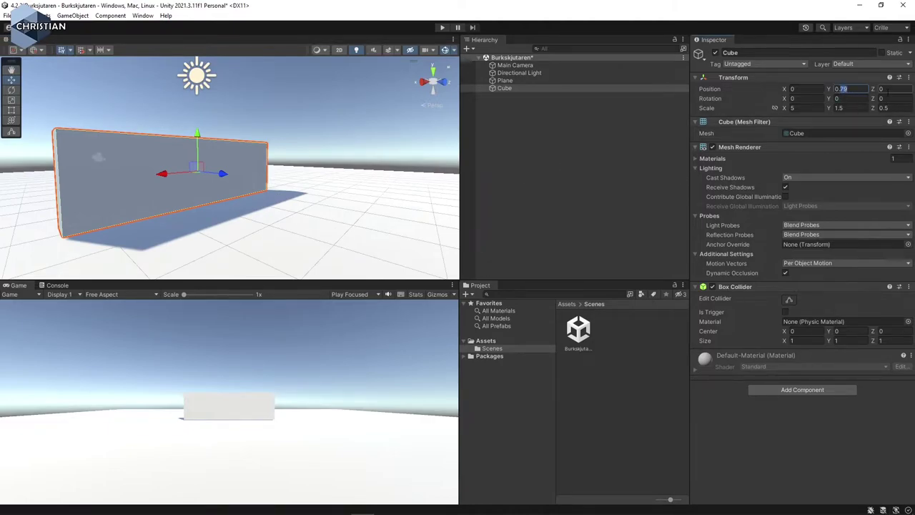
text(0.75)
key(Tab)
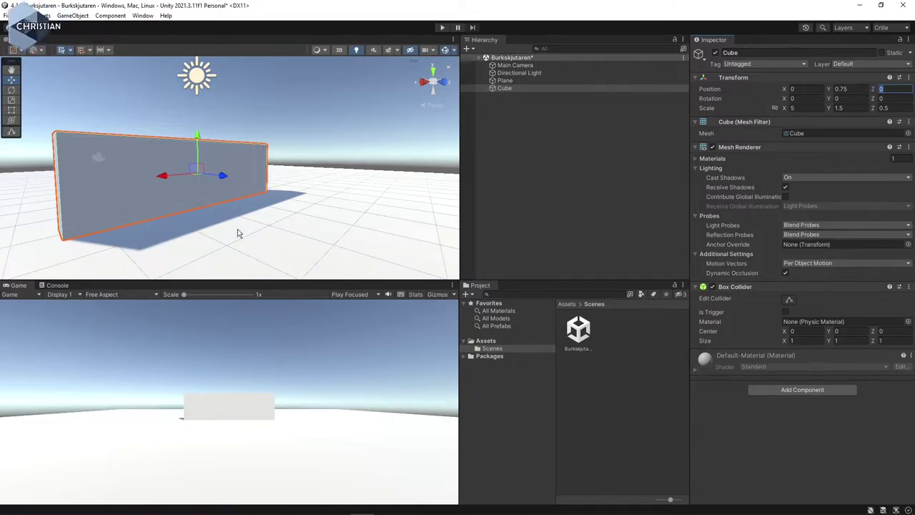
Step: Move the cube along the Z axis towards the camera to a Z position of about -7.2
scroll(236, 243, down, 5)
drag(243, 176, 172, 177)
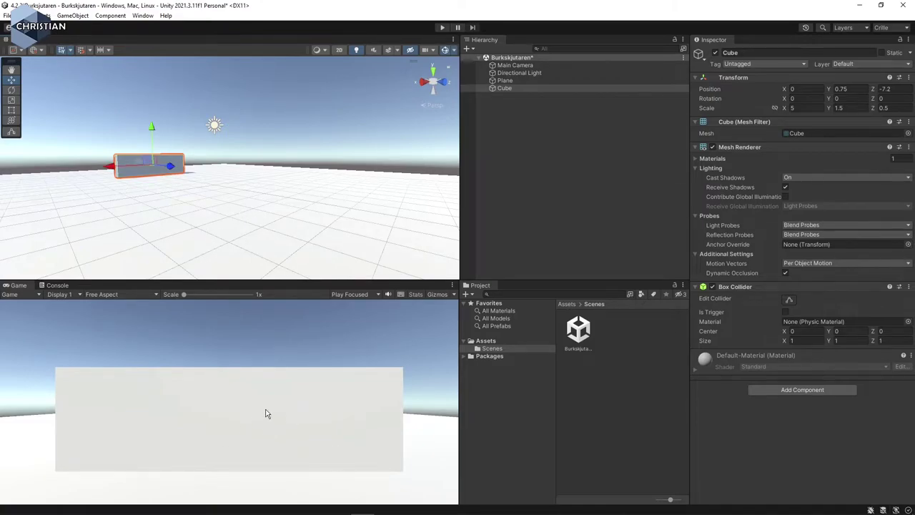
scroll(166, 210, down, 5)
alt+drag(303, 187, 280, 203)
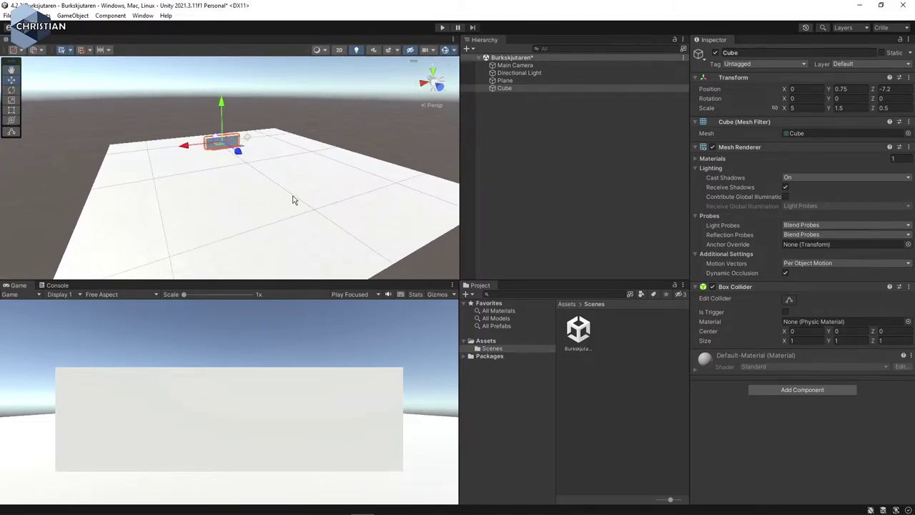
Step: Rename the cube as Hylla and the plane as Golvet
click(519, 98)
click(505, 88)
click(507, 88)
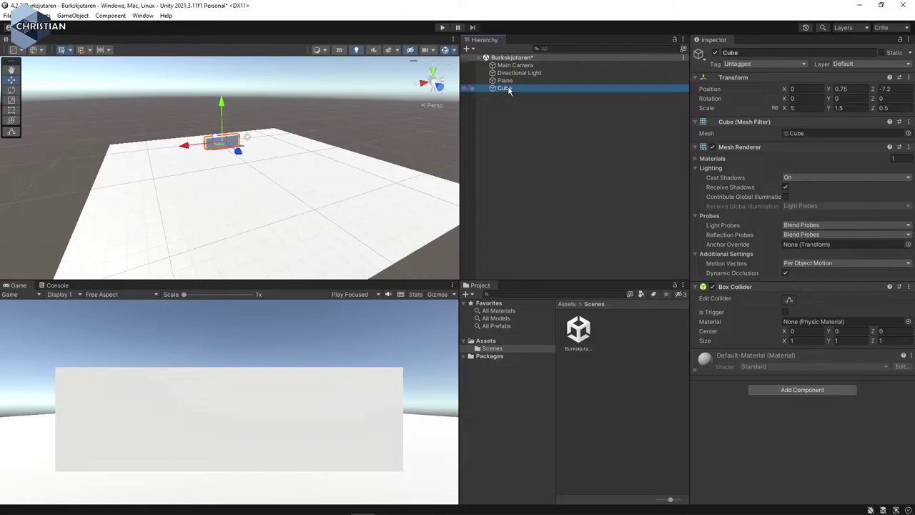
text(Hylla)
key(Return)
click(505, 80)
key(F2)
text(Golvet)
key(Return)
Step: Create an empty object in the scene and reset its transform
click(523, 132)
right_click(524, 135)
click(574, 245)
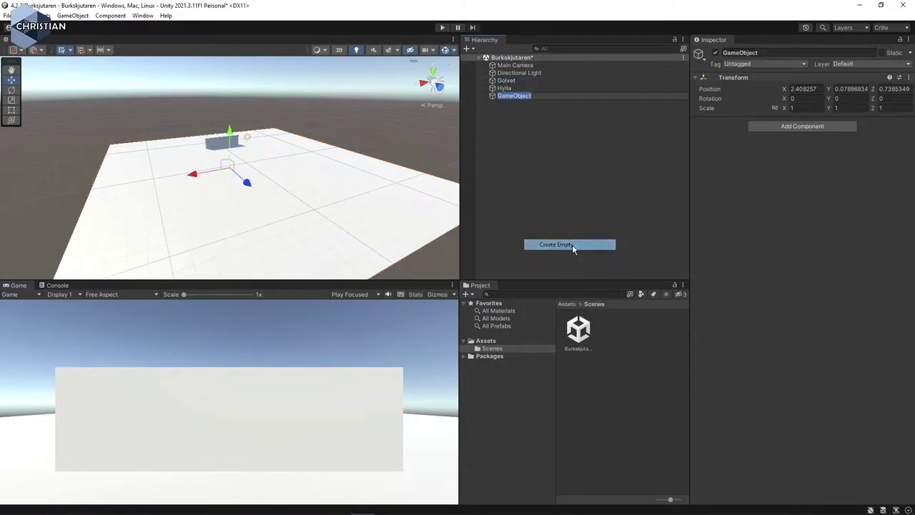
click(909, 77)
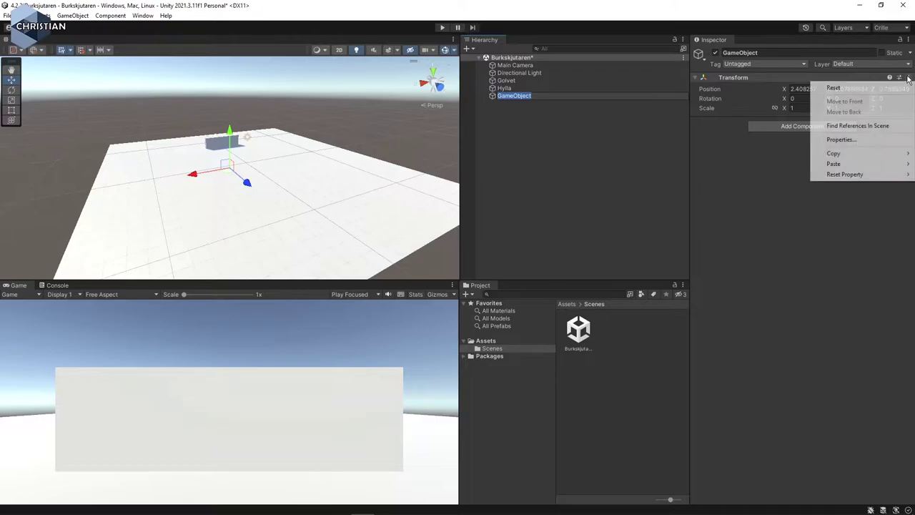
click(882, 88)
Step: Rename the empty object as Väggar
ctrl+click(526, 98)
click(525, 97)
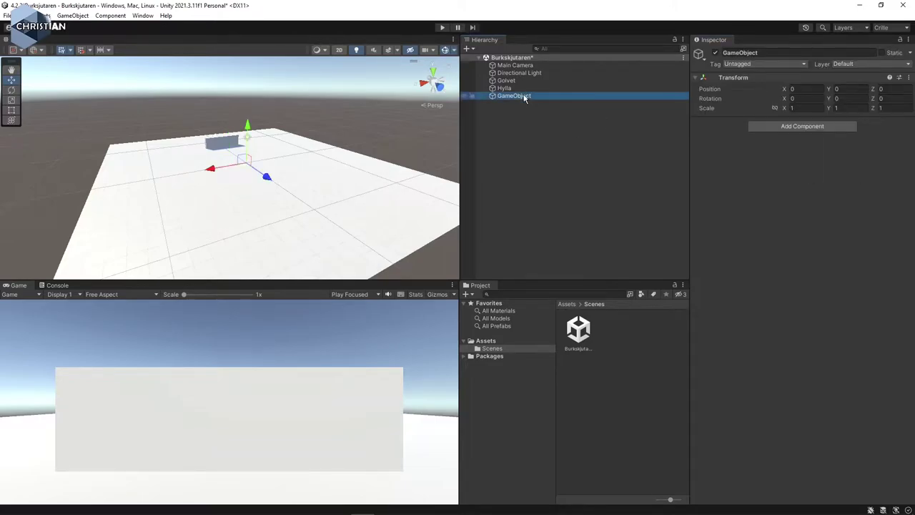
click(525, 96)
text(Väggar)
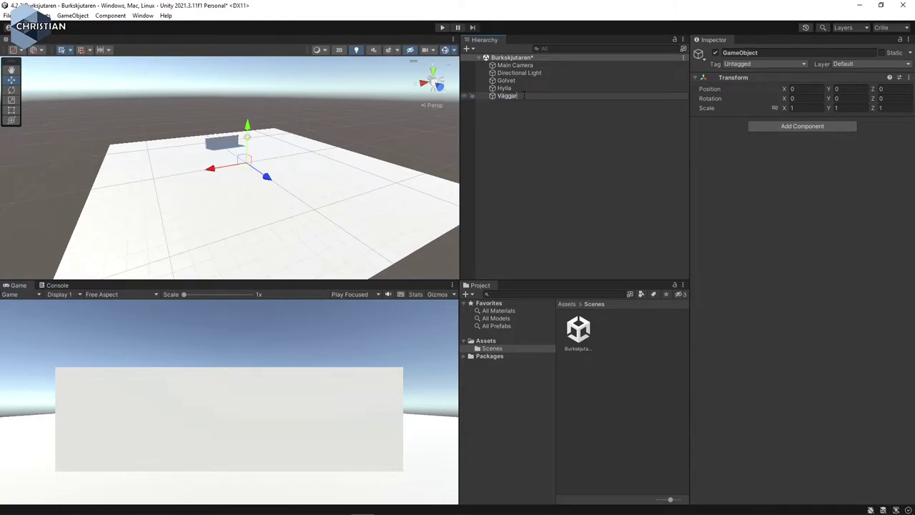
key(Return)
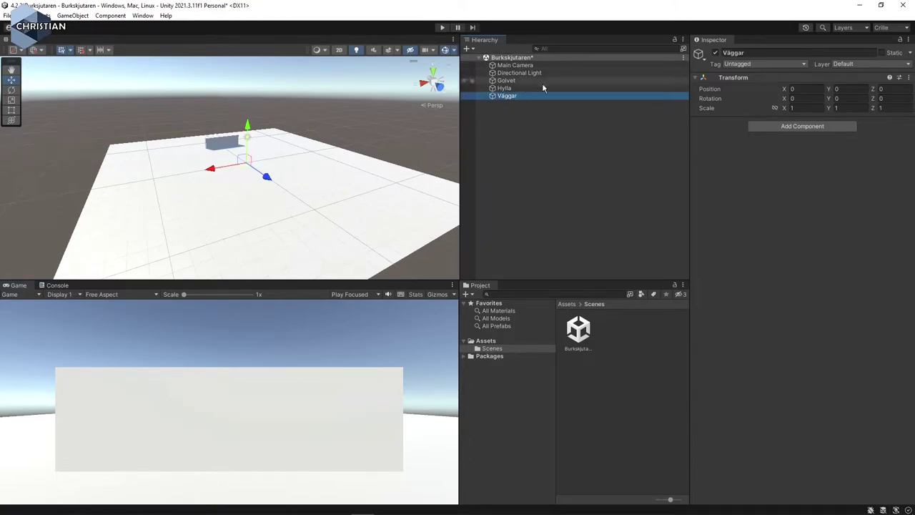
Step: Add another 3D cube to the scene and reset its transform
click(466, 48)
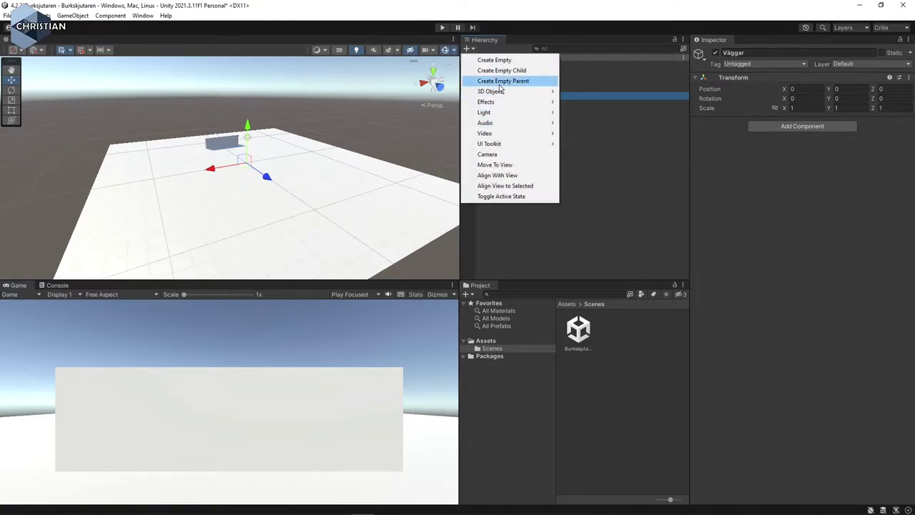
mouse_move(505, 92)
click(583, 91)
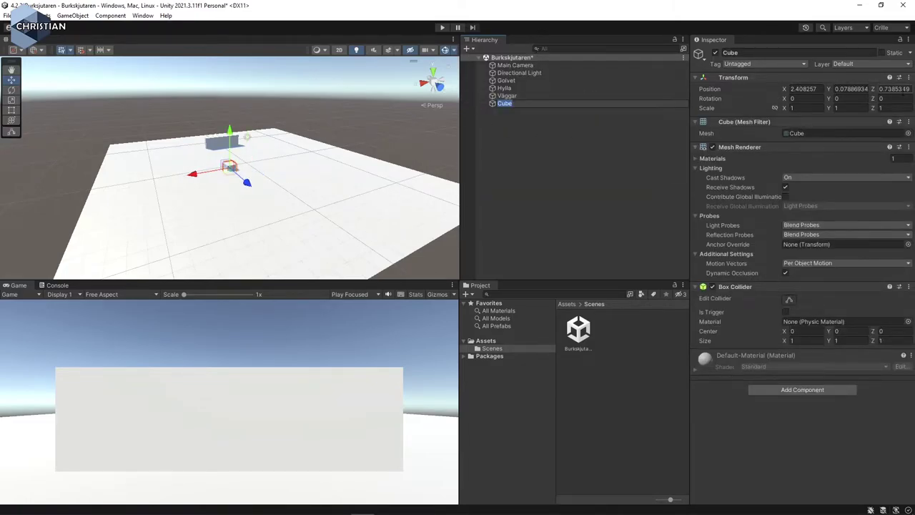
click(909, 77)
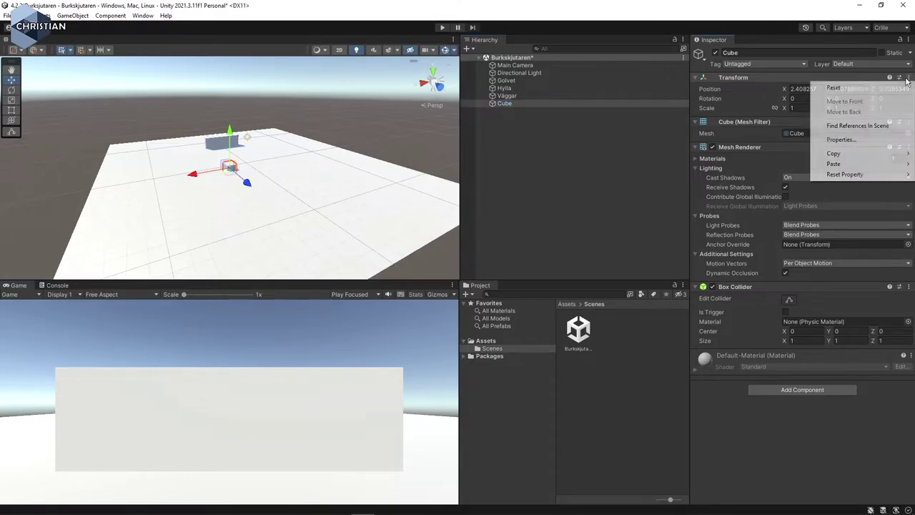
click(890, 87)
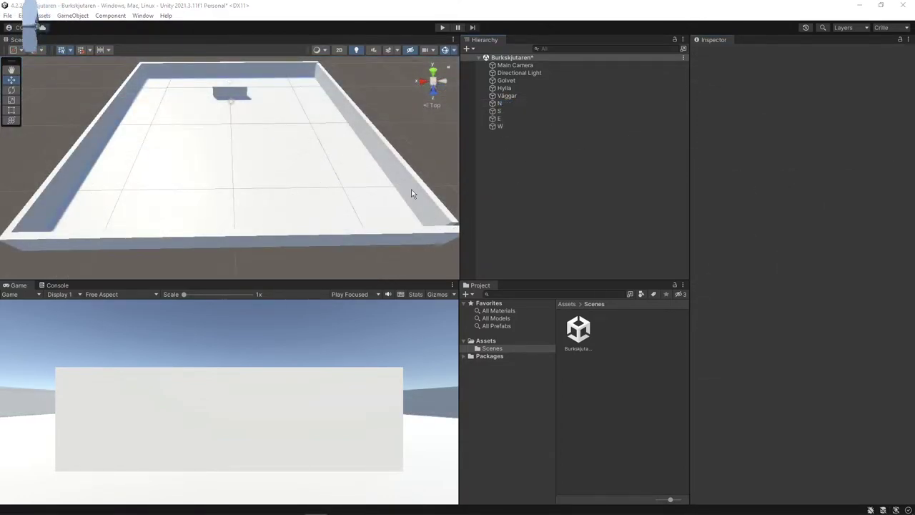
Step: Make the four wall objects N, S, E and W children of Väggar
click(507, 102)
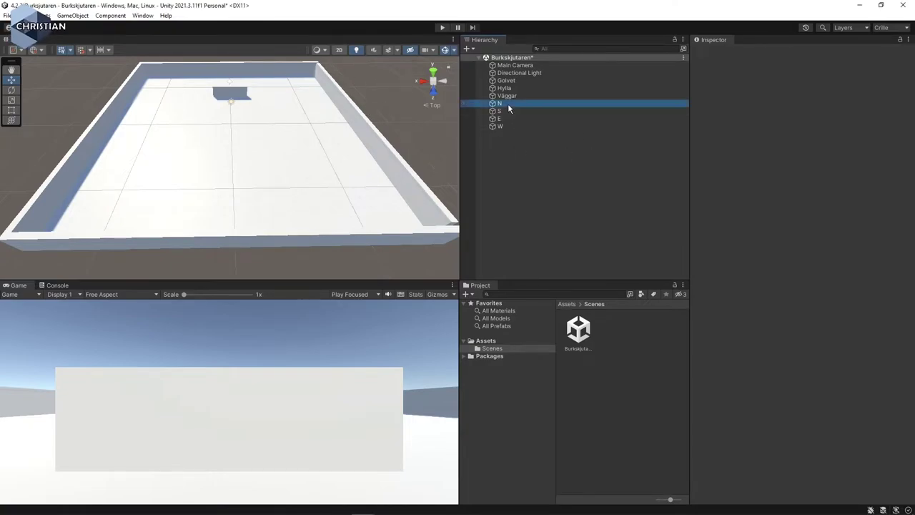
shift+click(509, 126)
drag(501, 114, 512, 100)
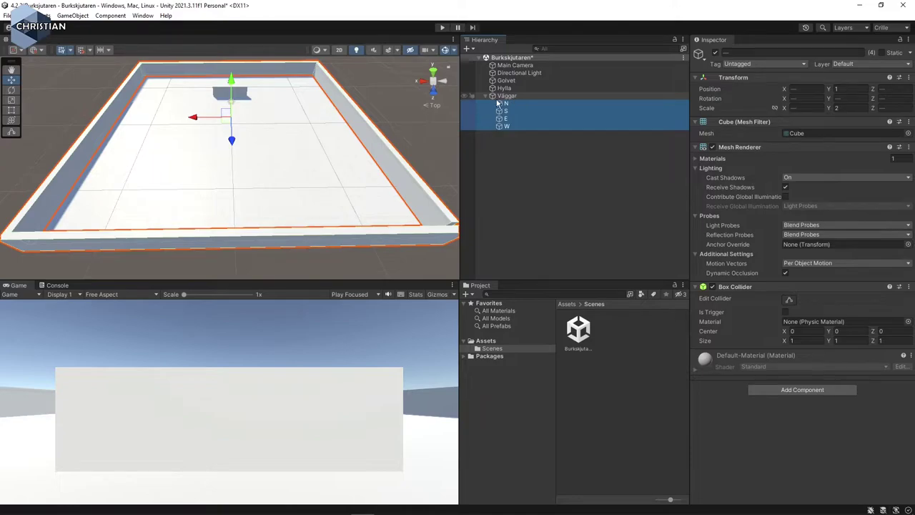
Step: Collapse the Väggar group in the hierarchy, save the scene and clear the selection
click(486, 95)
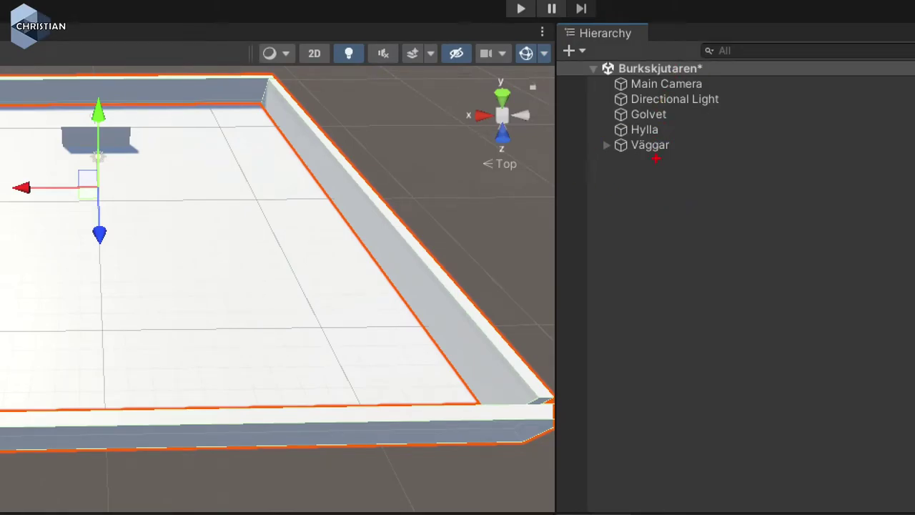
key(ctrl+s)
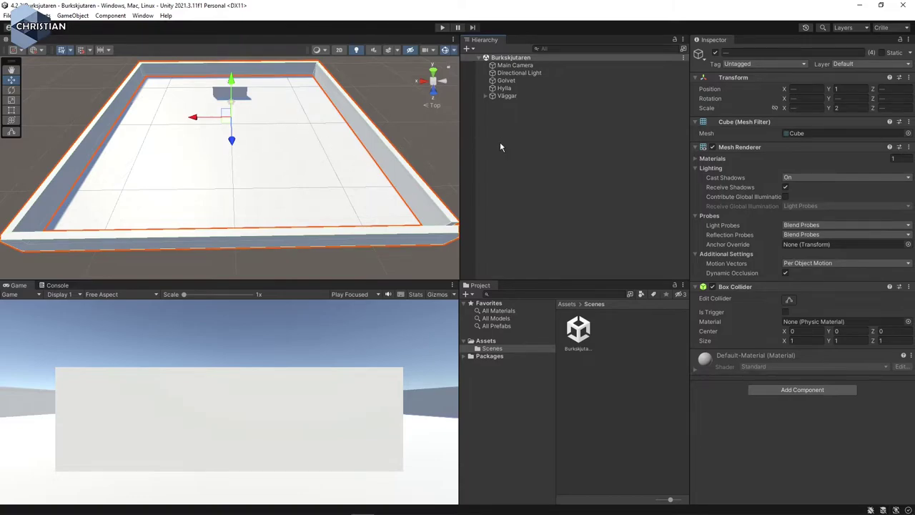
click(535, 151)
Step: Create an empty object named Burkarna and reset its transform
right_click(530, 145)
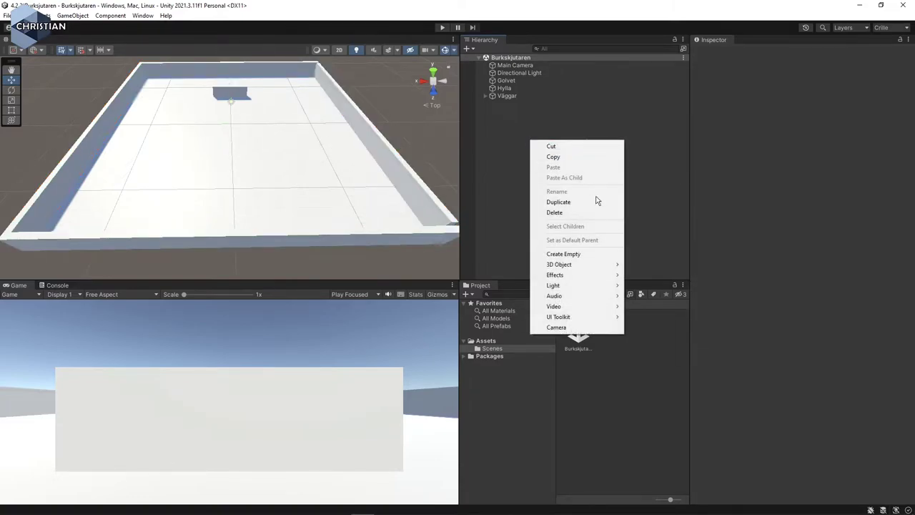
click(588, 252)
text(Burkama)
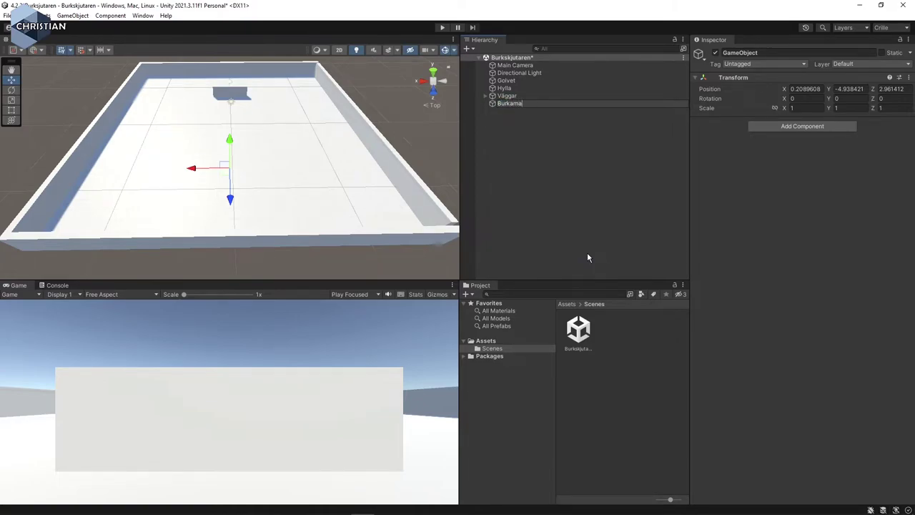
key(Return)
click(908, 77)
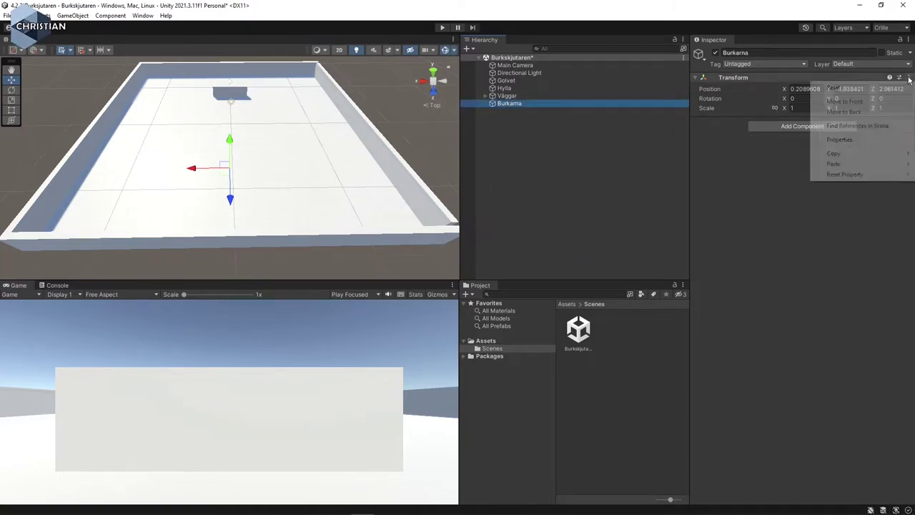
click(833, 84)
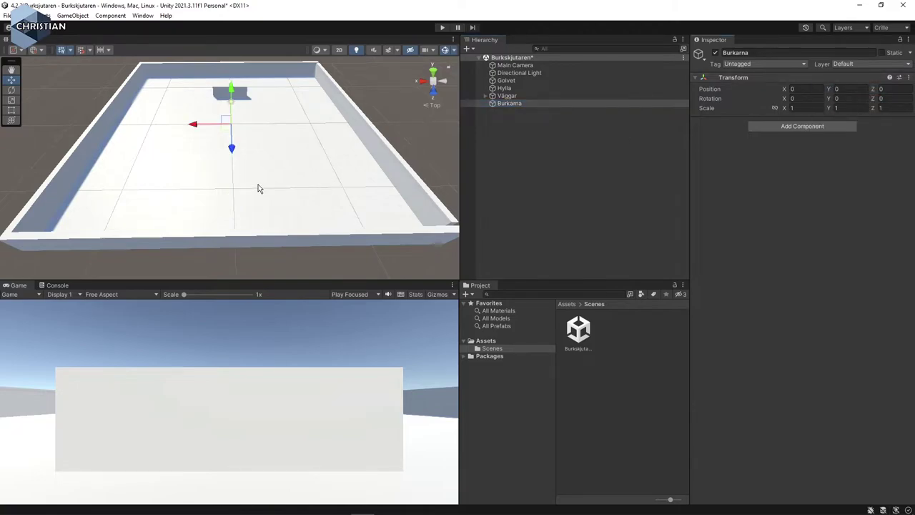
Step: Add a 3D cylinder named Burk to the scene and reset its transform
scroll(239, 163, up, 3)
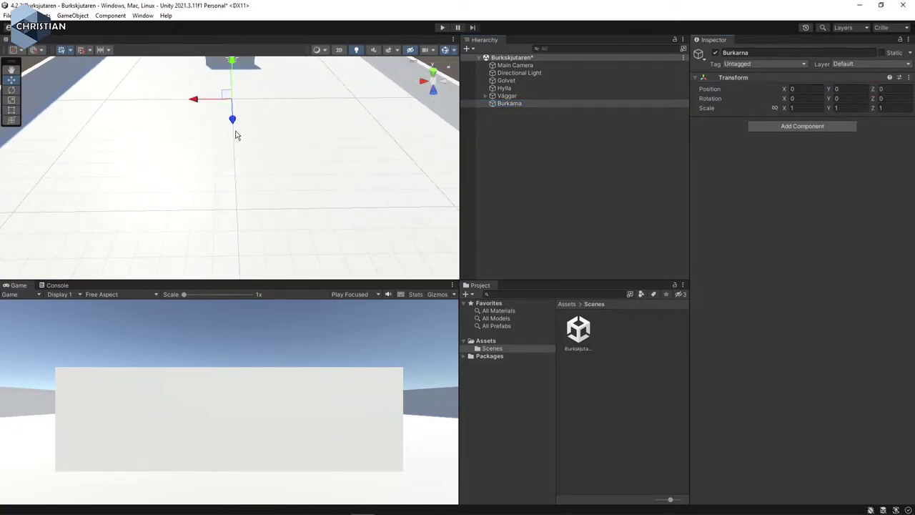
scroll(278, 219, down, 2)
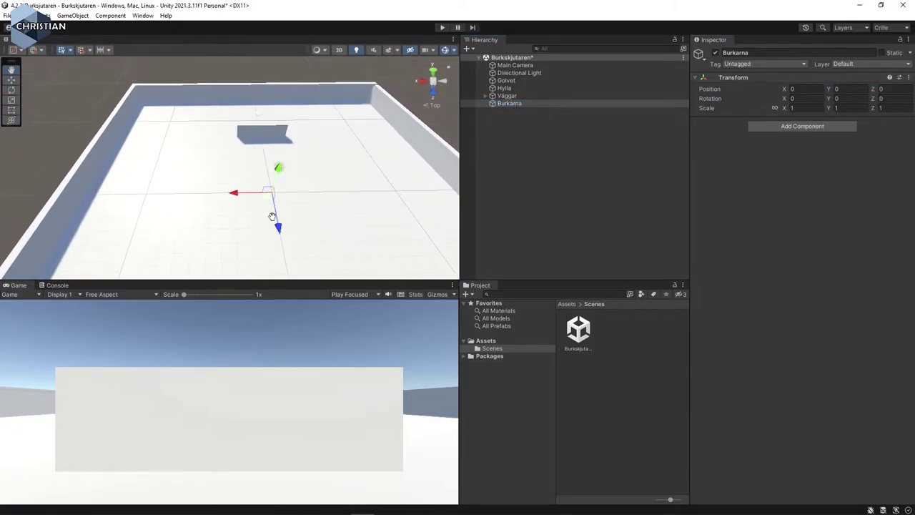
click(467, 49)
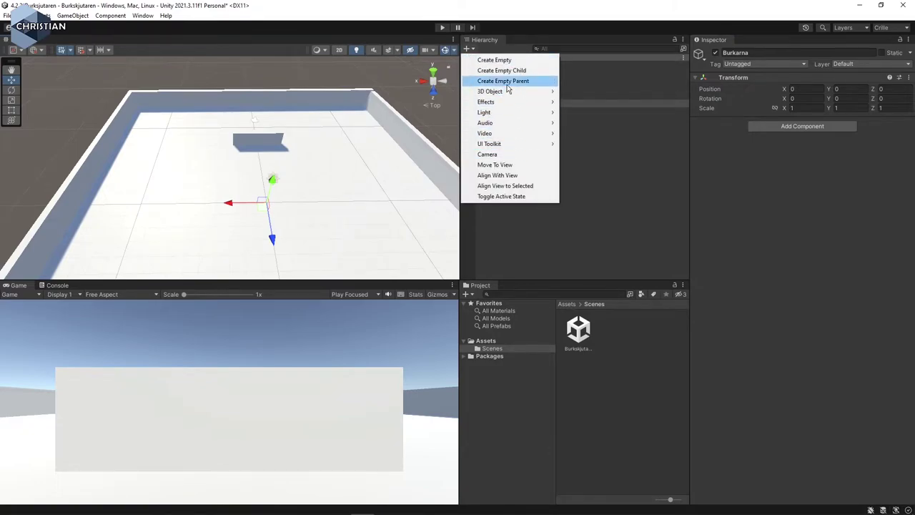
mouse_move(506, 95)
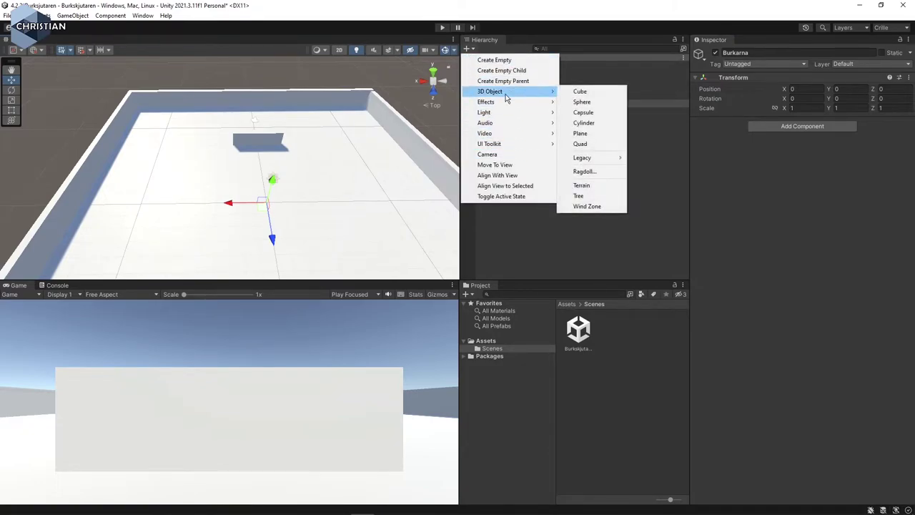
click(593, 123)
text(Burk)
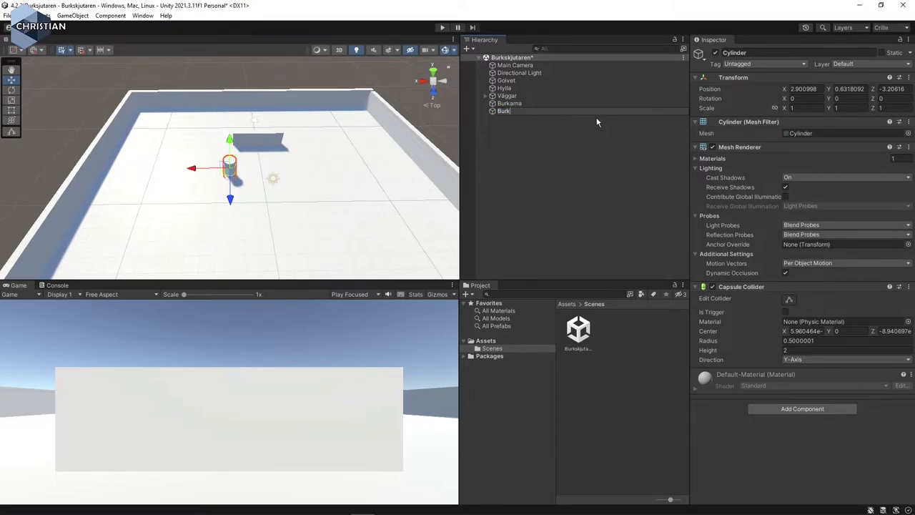
key(Return)
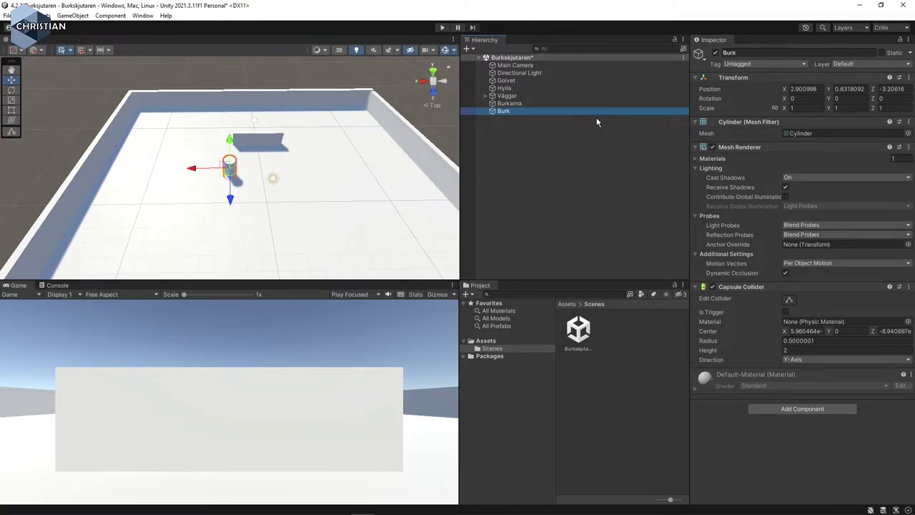
click(908, 77)
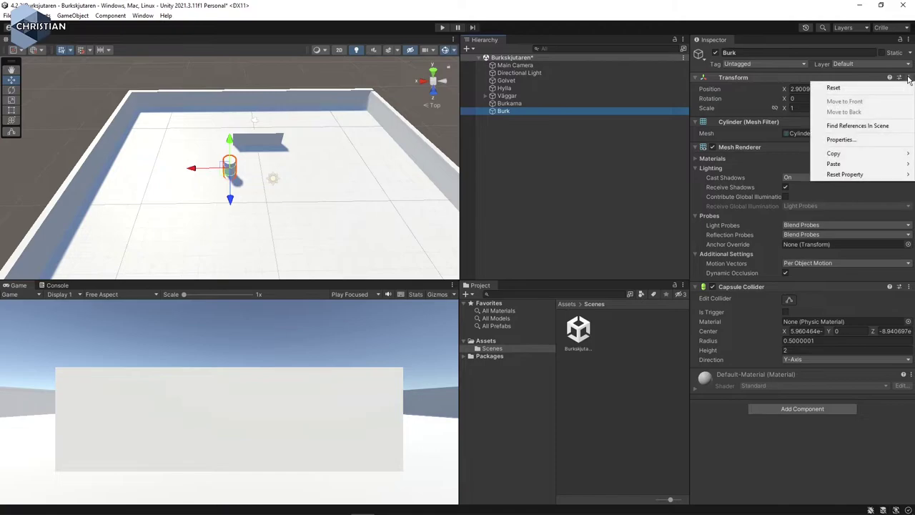
click(894, 88)
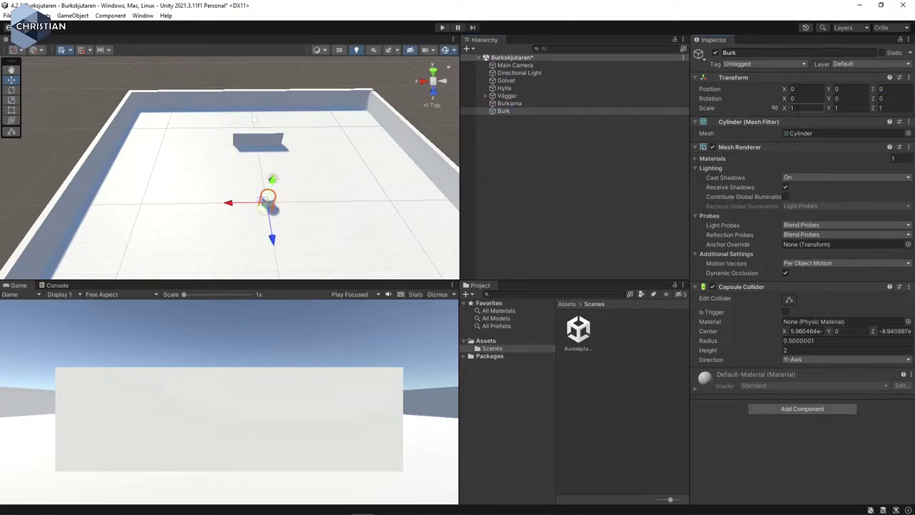
Step: Scale the Burk cylinder uniformly to 0.2 on all three axes
click(802, 108)
text(2)
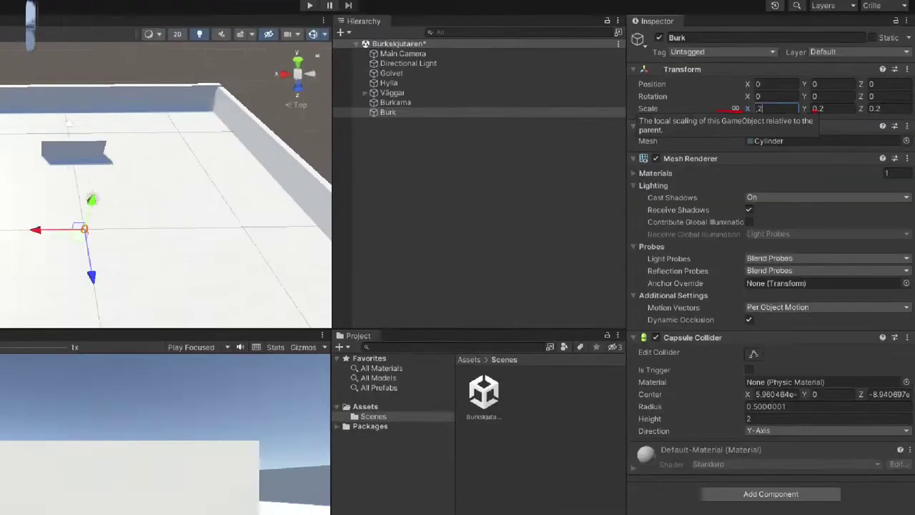
key(Return)
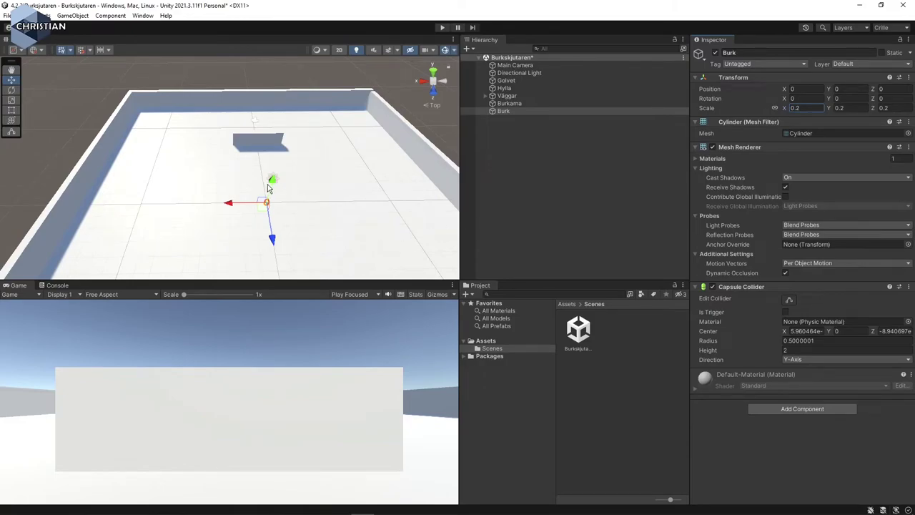
Step: Move Burk above the floor and over to the shelf, at about X -0.2, Y 4, Z -6.75
mouse_move(267, 186)
mouse_down()
mouse_move(272, 172)
mouse_move(267, 186)
mouse_up()
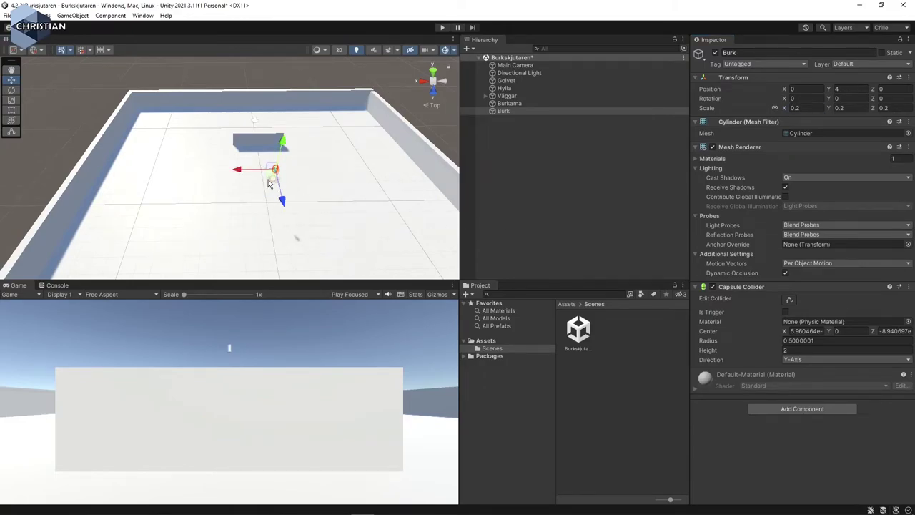
click(434, 75)
drag(190, 95, 190, 190)
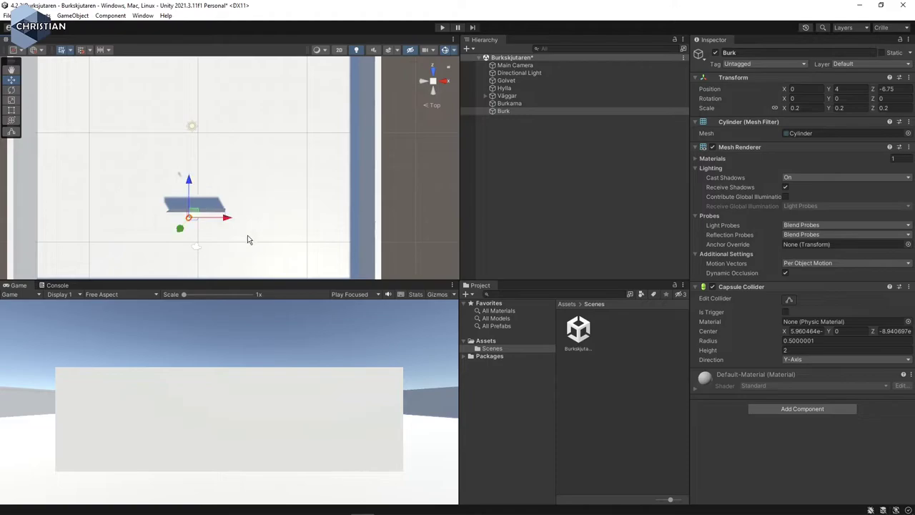
click(234, 226)
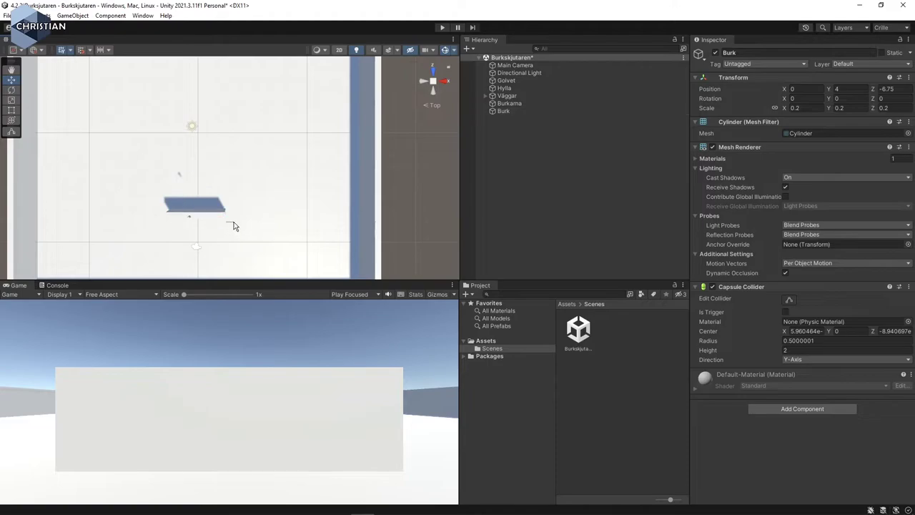
click(529, 111)
key(f)
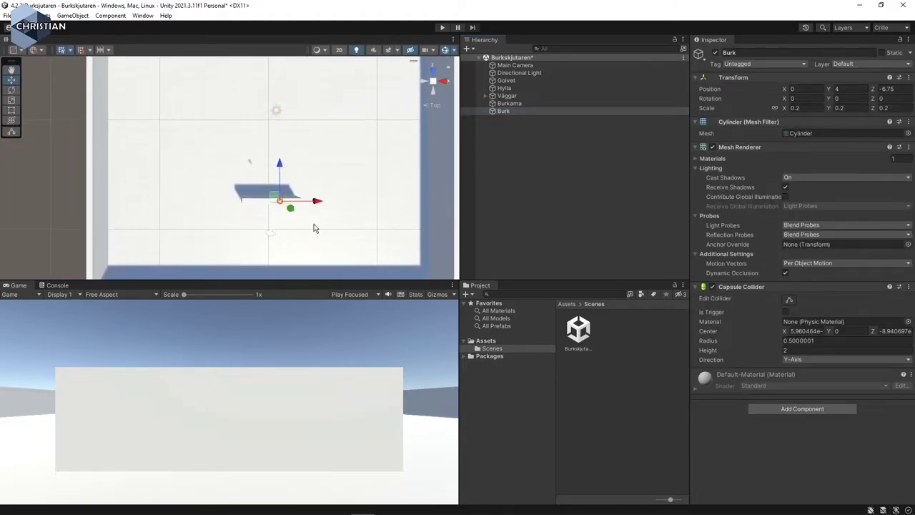
middle_drag(274, 219, 238, 219)
drag(280, 199, 281, 200)
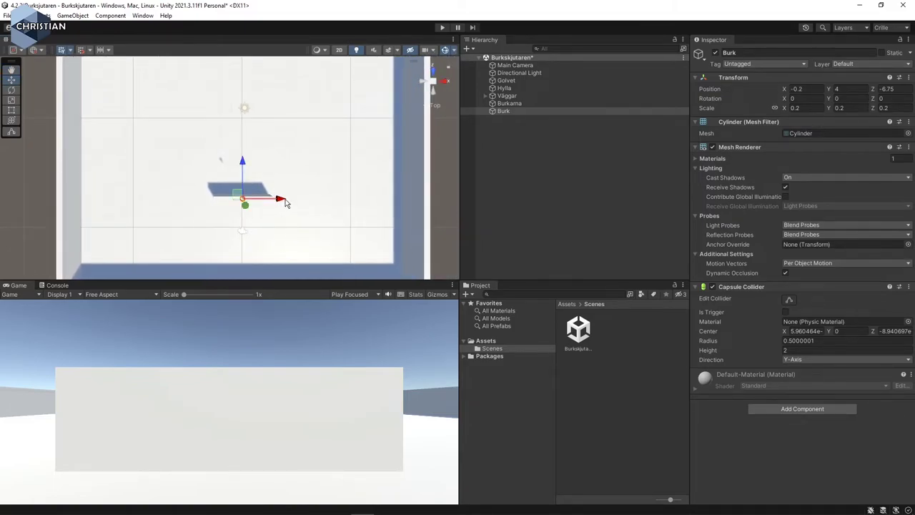
Step: From the side view, lower Burk onto the top of the shelf at about Y 1.72, Z -7.21
click(445, 83)
alt+drag(155, 161, 226, 159)
drag(265, 201, 255, 199)
middle_drag(254, 200, 215, 190)
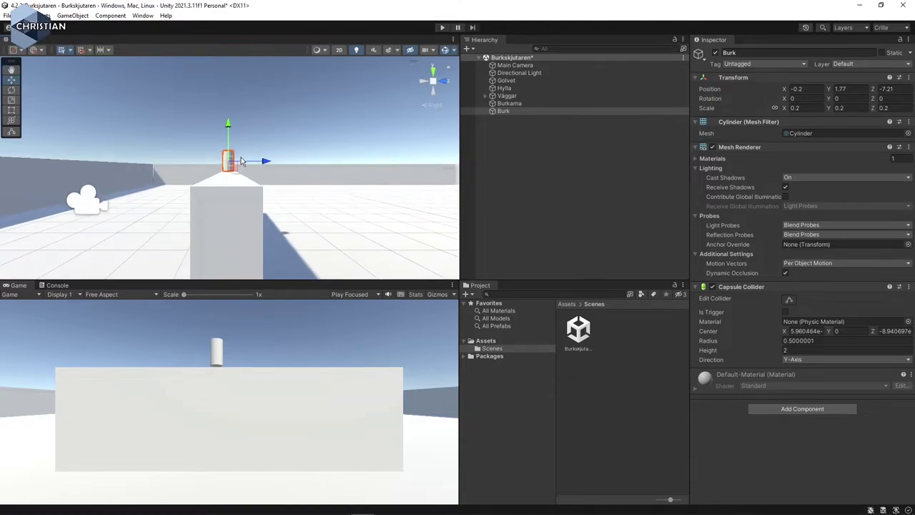
drag(227, 126, 228, 128)
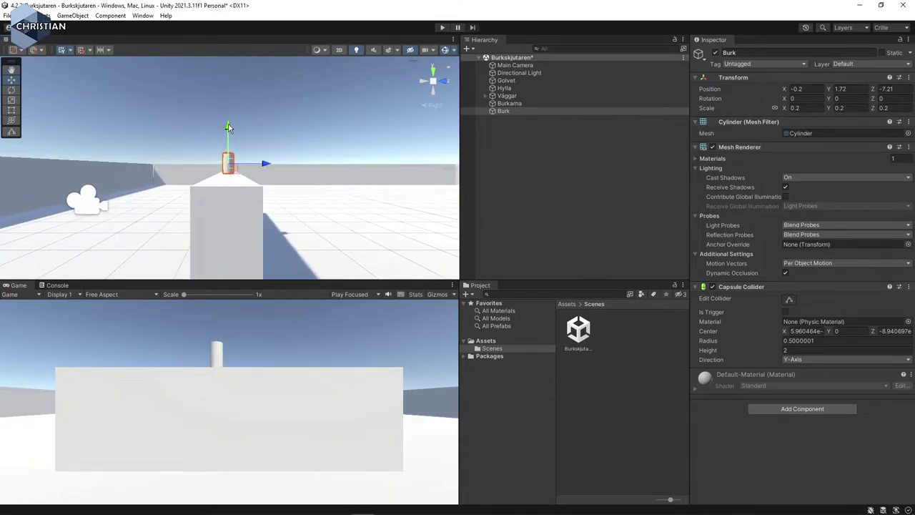
Step: Make Burk a child of the Burkarna object
click(565, 184)
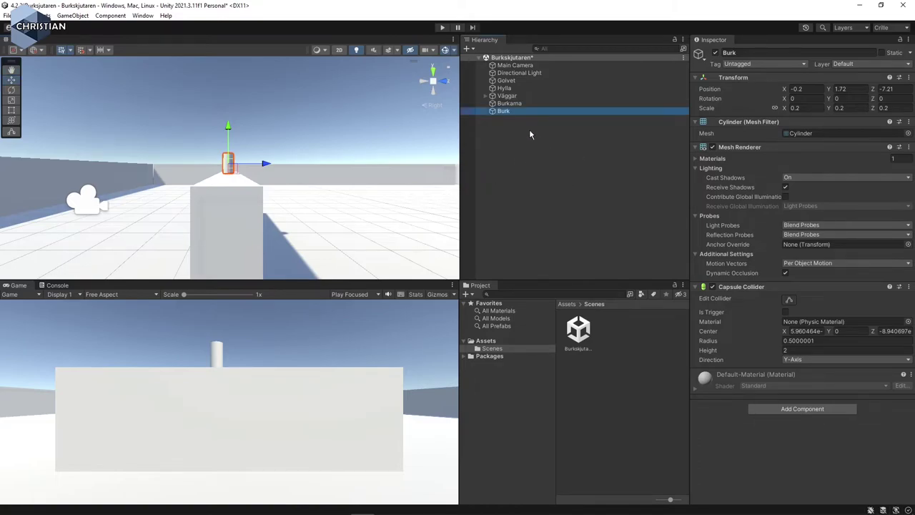
drag(507, 112, 516, 105)
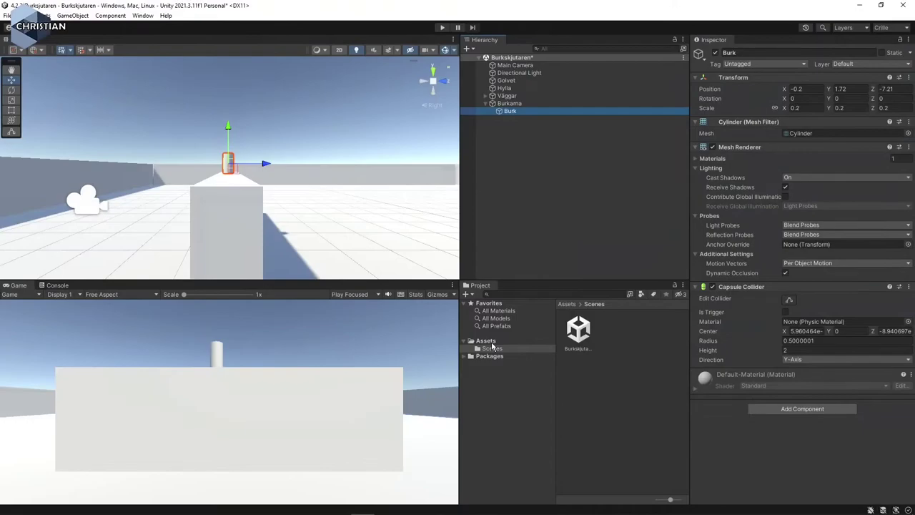
Step: Create a folder named Materials in Assets and display the project's assets as a compact list
click(487, 342)
right_click(593, 392)
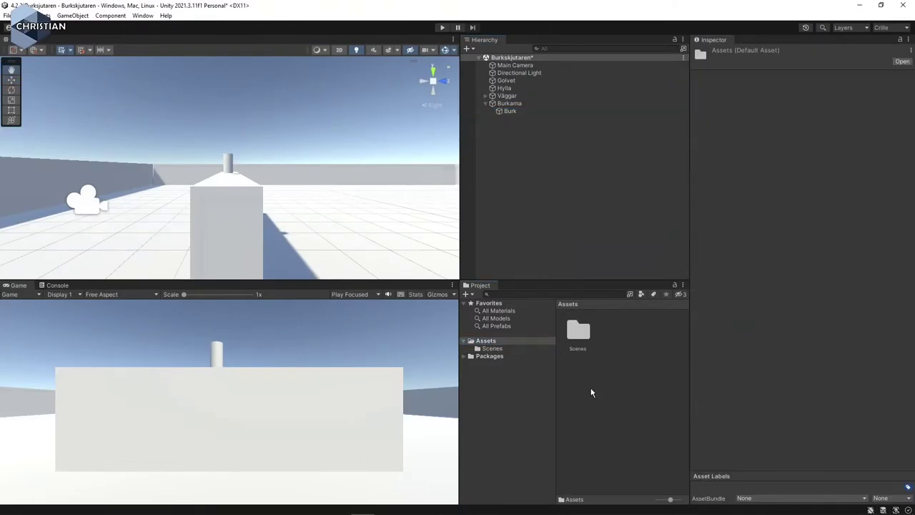
mouse_move(637, 141)
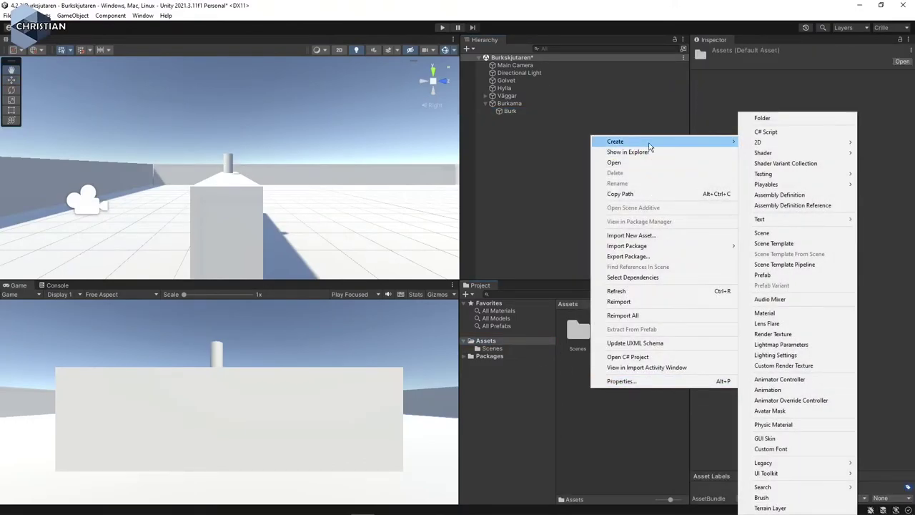
click(781, 115)
text(Ma)
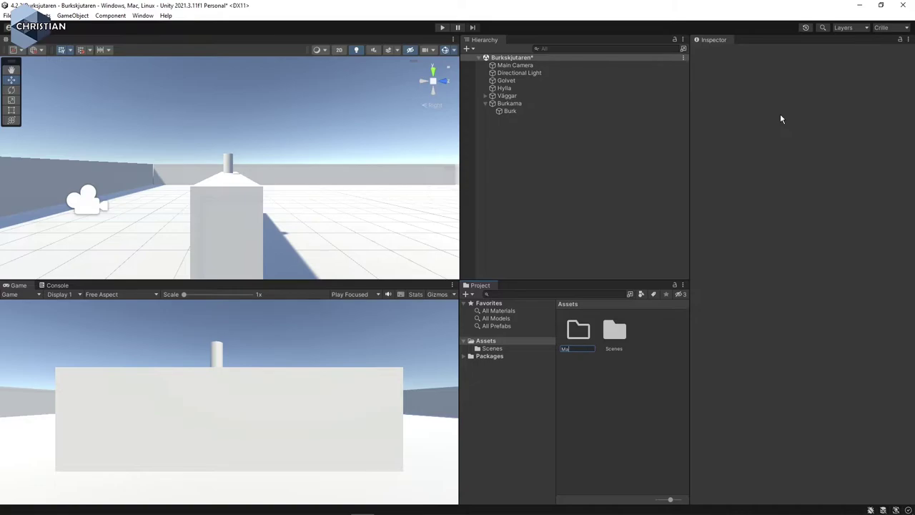
key(Return)
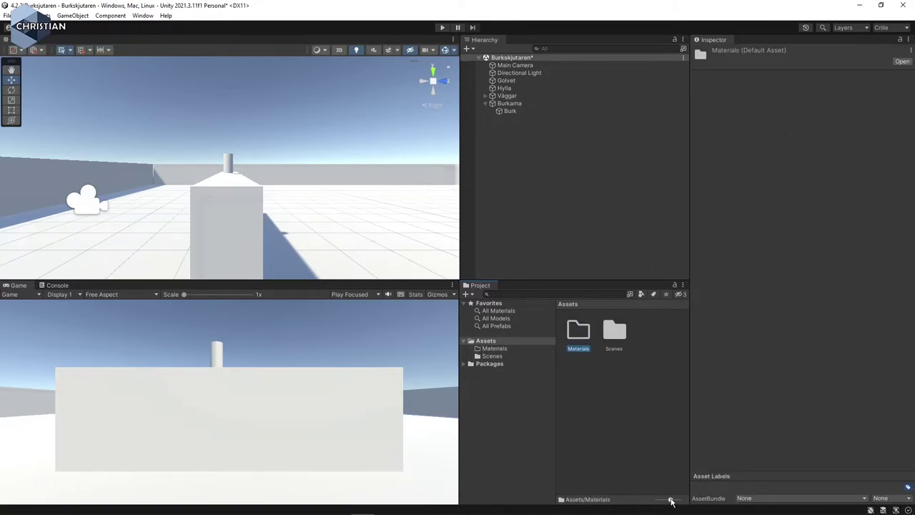
drag(671, 501, 612, 500)
Step: Create a material named Golvet inside the Materials folder
click(493, 349)
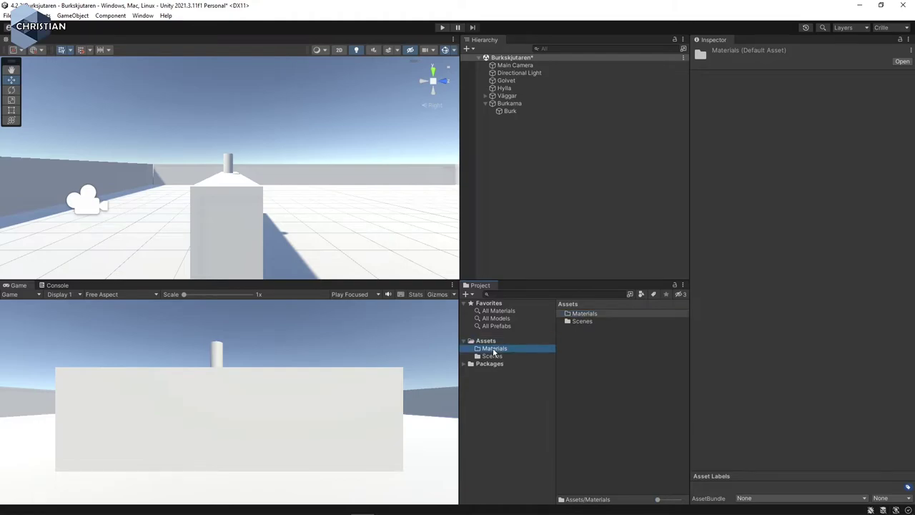
right_click(593, 356)
mouse_move(650, 107)
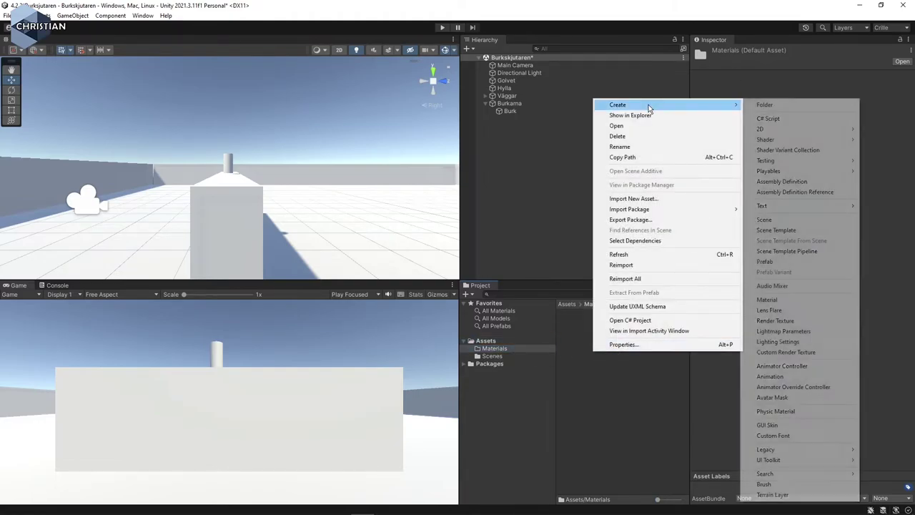
click(809, 304)
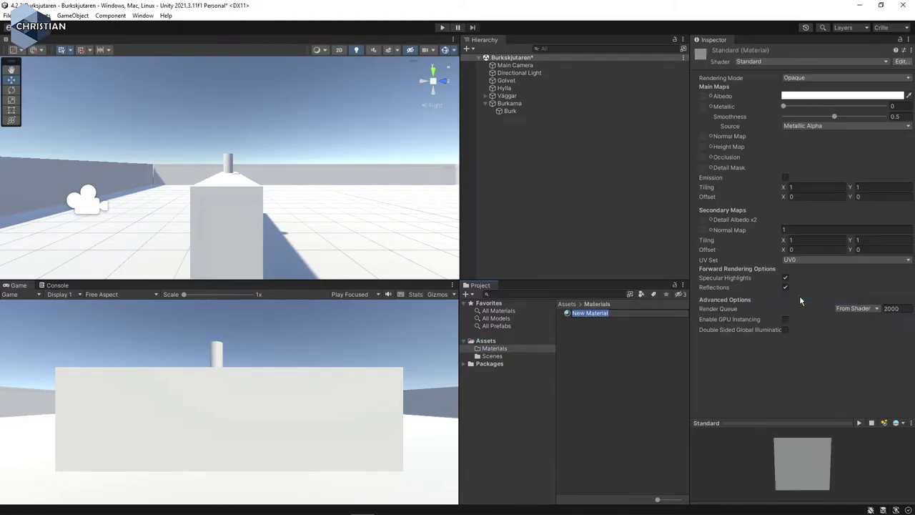
text(Golvet)
key(Return)
Step: Create a material named Väggar in the Materials folder
right_click(616, 352)
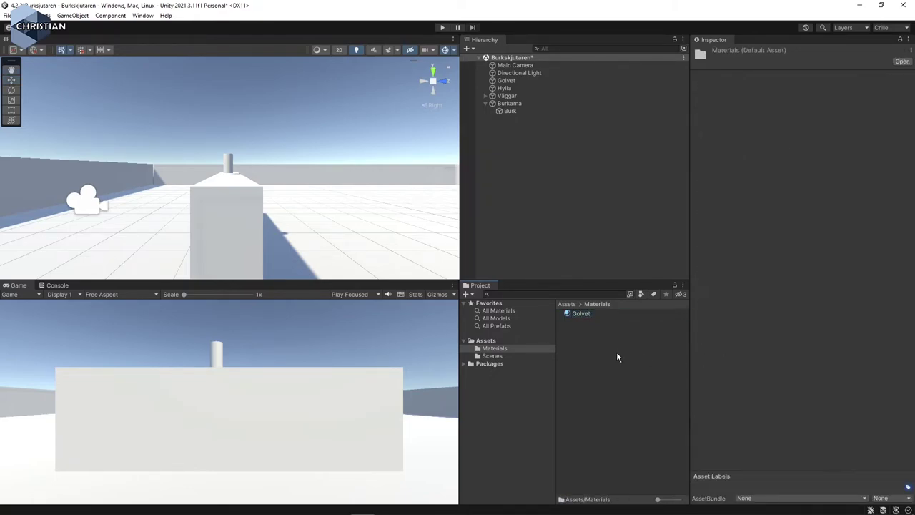
mouse_move(660, 107)
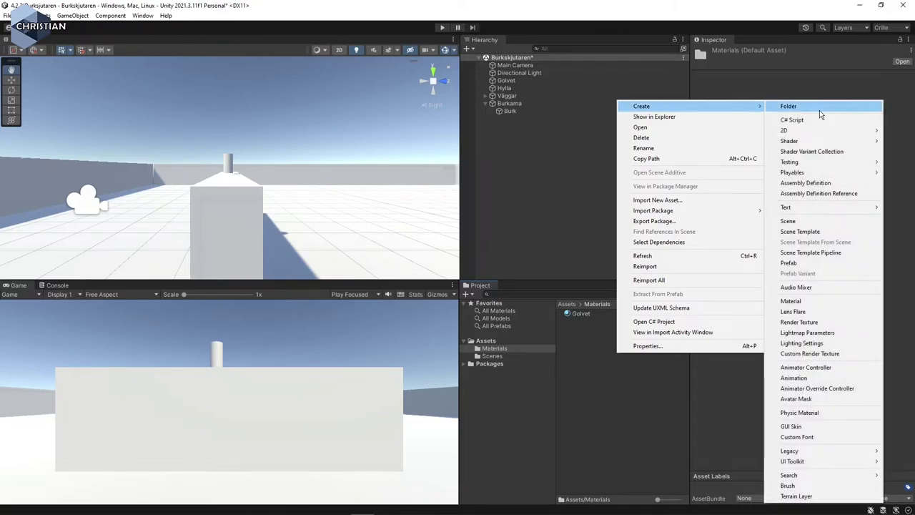
click(822, 301)
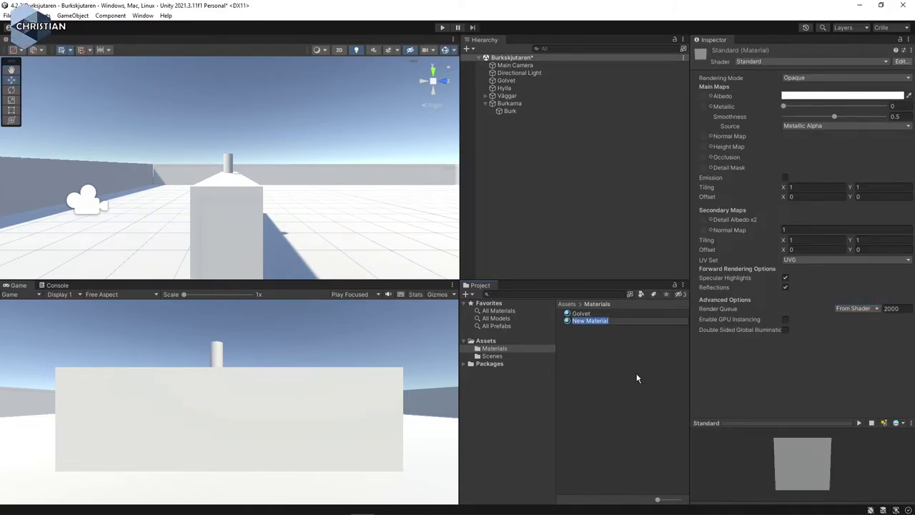
text(Väggar)
key(Return)
Step: Create a material named Burk in the Materials folder
right_click(583, 361)
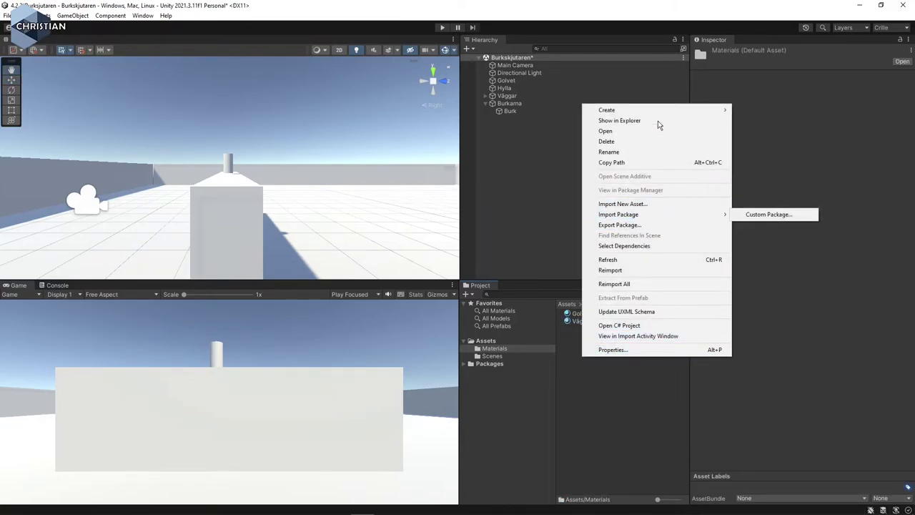
mouse_move(656, 108)
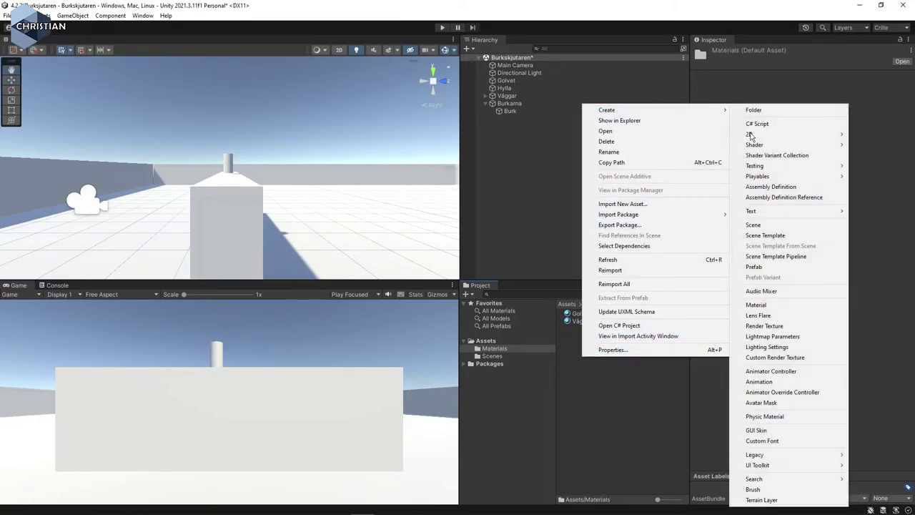
click(780, 305)
text(Burk)
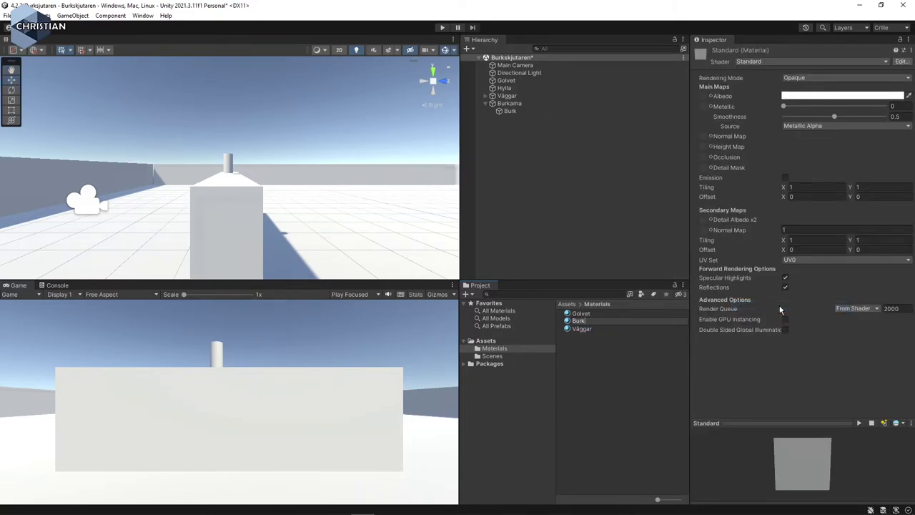
key(Return)
Step: Create a material named Bord in the Materials folder
right_click(587, 373)
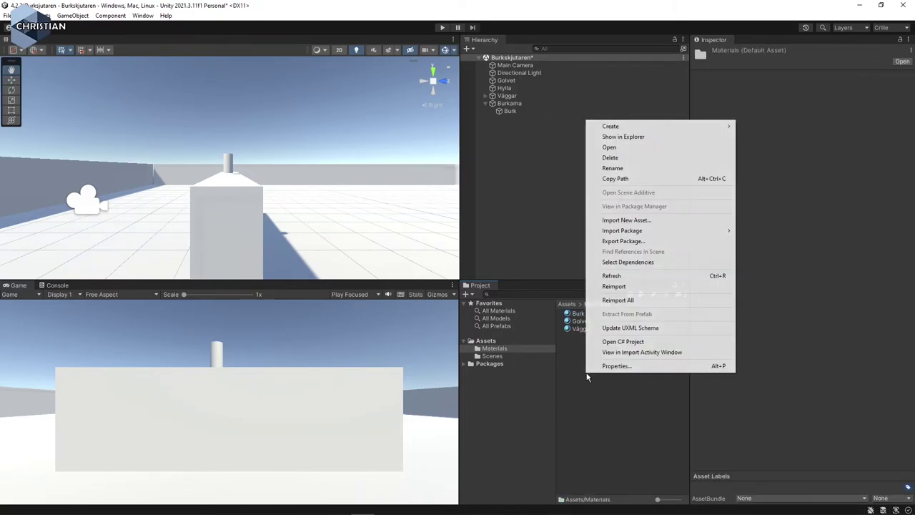
mouse_move(641, 126)
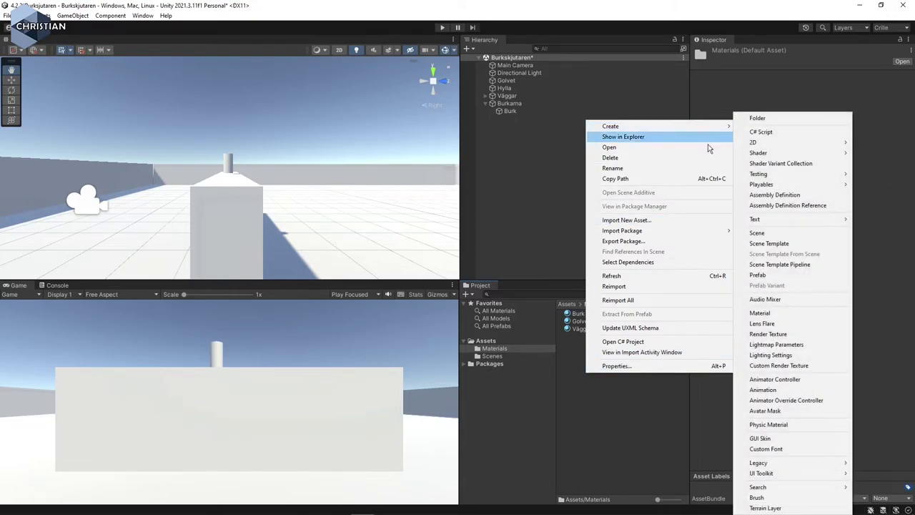
click(748, 312)
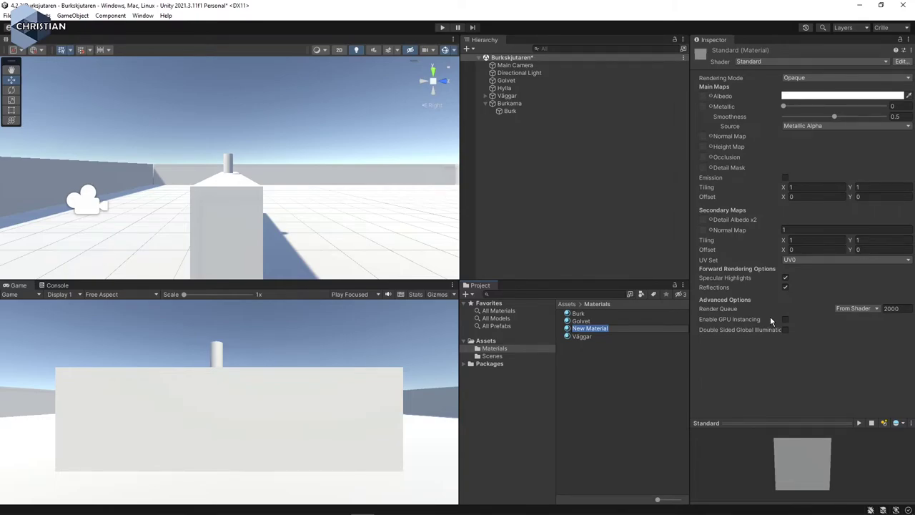
text(Bord)
key(Return)
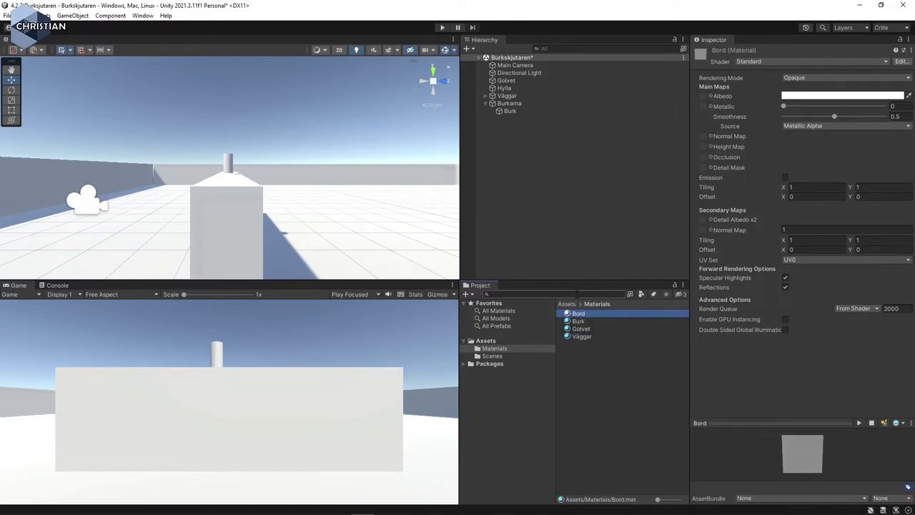
Step: Set the Golvet material's albedo to a brownish orange, hex B76018, and apply the material to the floor
click(590, 331)
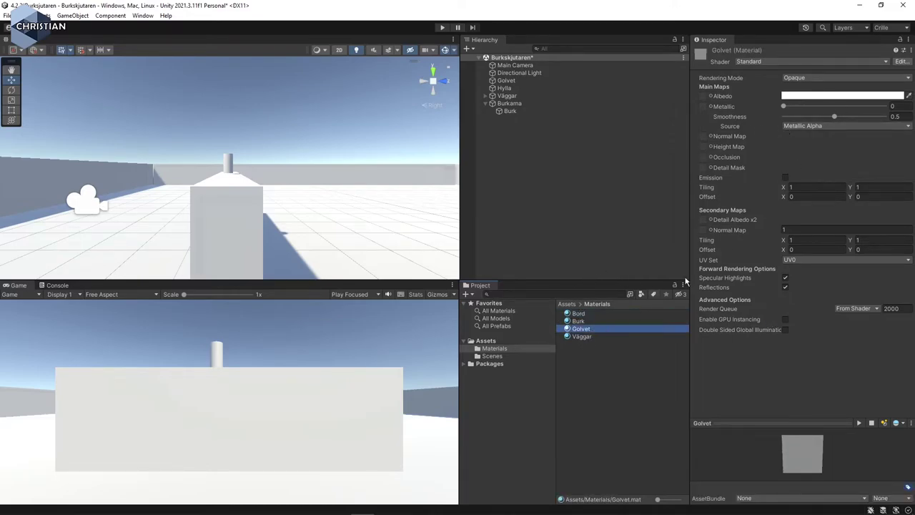
click(808, 96)
drag(899, 162, 876, 165)
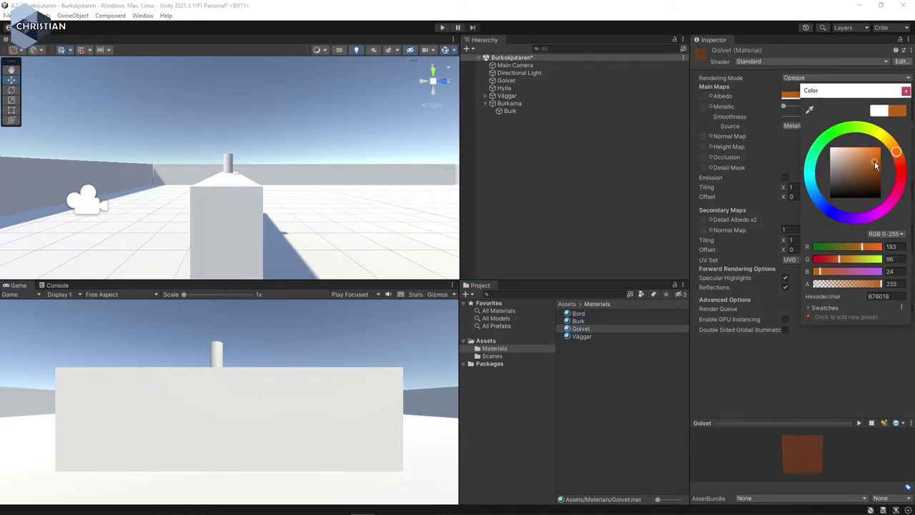
click(906, 91)
drag(581, 329, 388, 253)
Step: Set the Väggar material's albedo to a light yellow-green
click(599, 342)
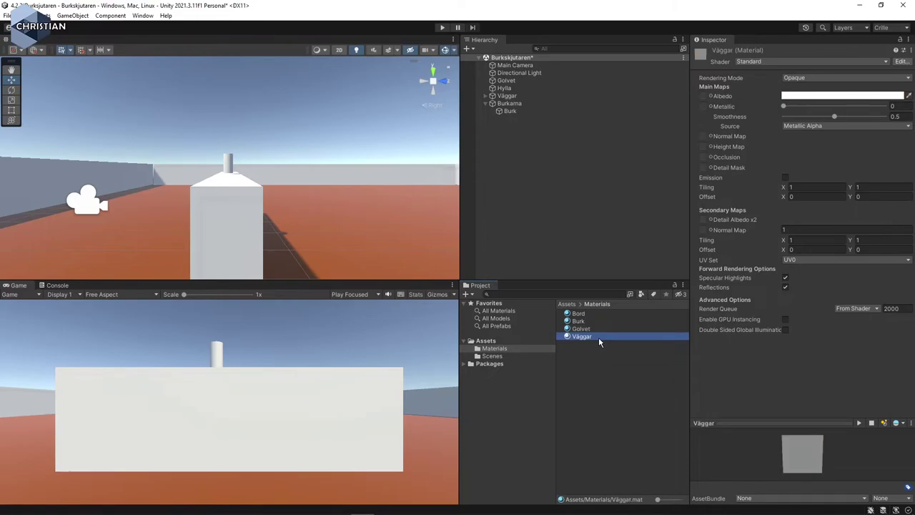
click(840, 96)
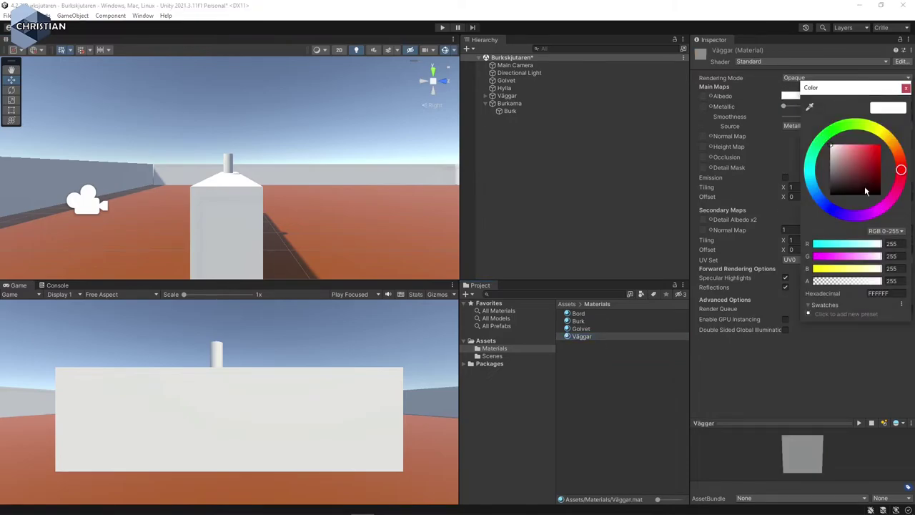
click(874, 138)
drag(866, 172, 856, 153)
click(906, 89)
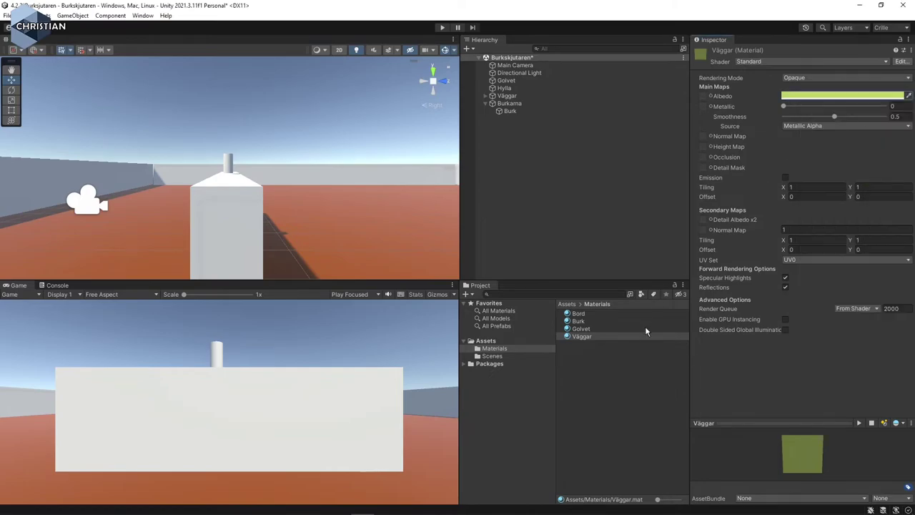
Step: Apply the Väggar material to all four walls around the floor
drag(584, 344, 355, 179)
drag(585, 340, 138, 173)
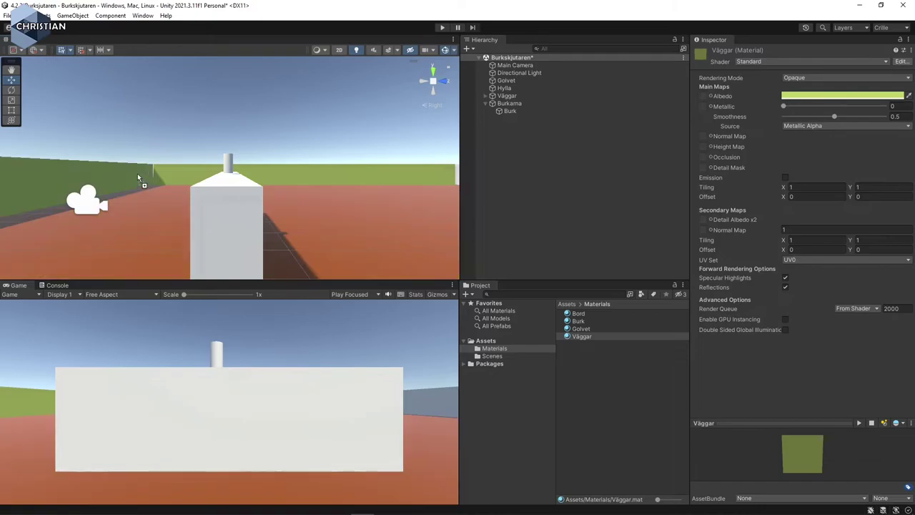
scroll(261, 238, down, 3)
scroll(262, 235, down, 2)
alt+drag(346, 241, 300, 215)
drag(579, 337, 390, 192)
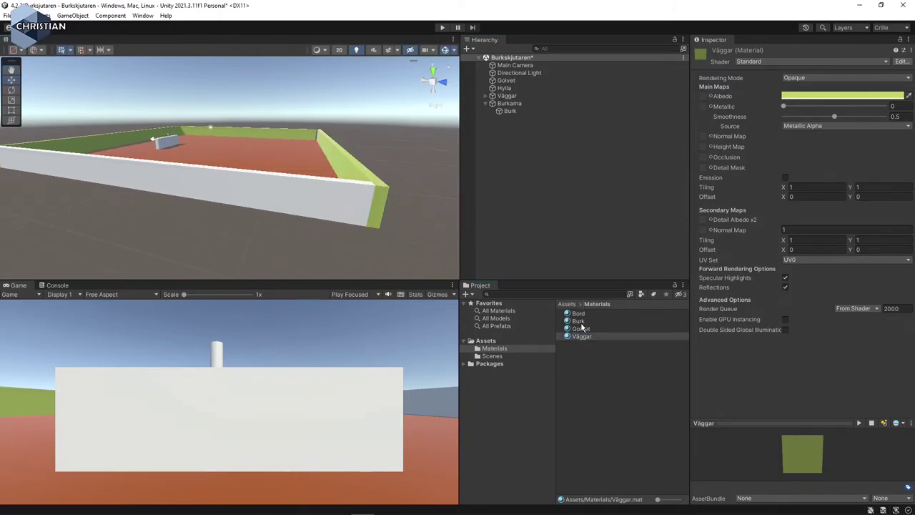
drag(582, 337, 288, 208)
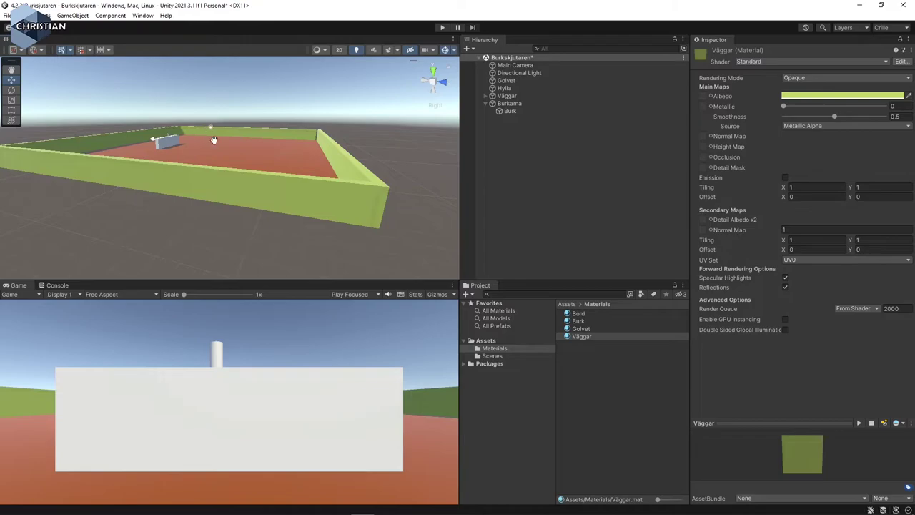
Step: Set the Bord material's albedo to dark grey, hex 444444, and apply the material to the shelf
scroll(208, 133, up, 5)
right_drag(334, 256, 289, 209)
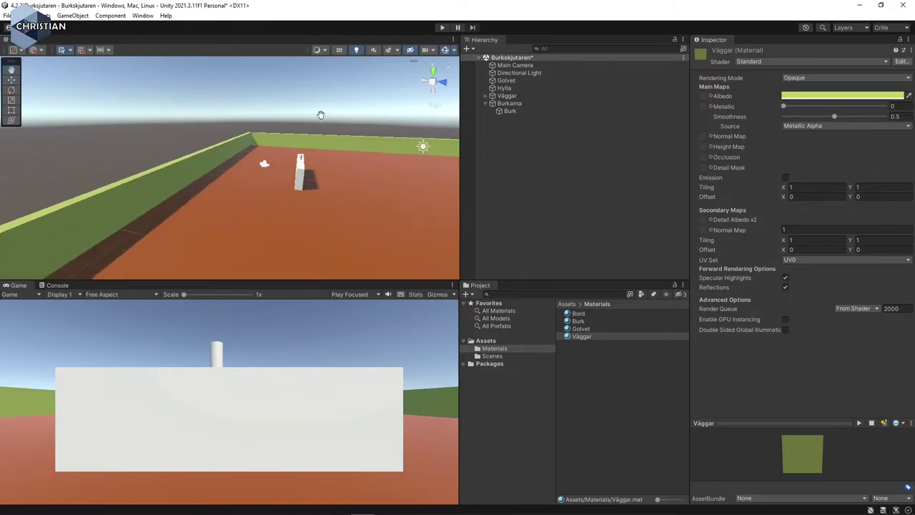
scroll(289, 209, down, 2)
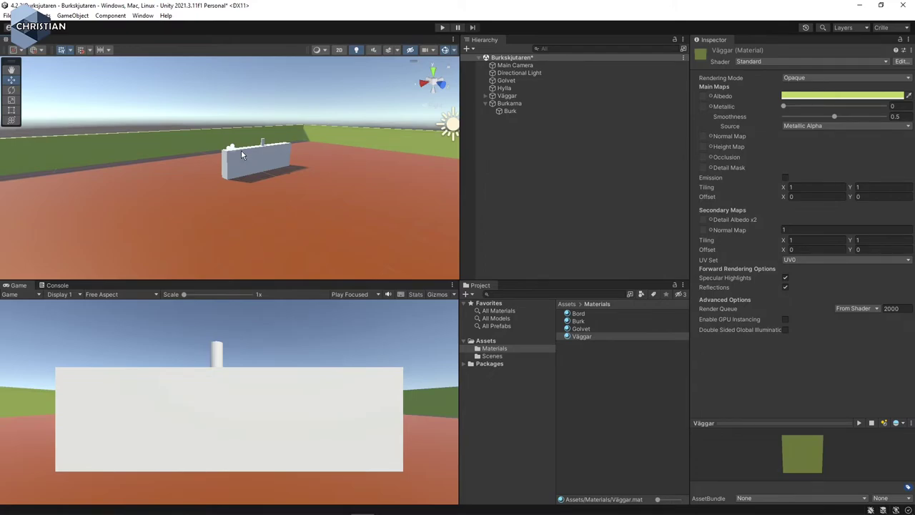
click(585, 313)
click(841, 96)
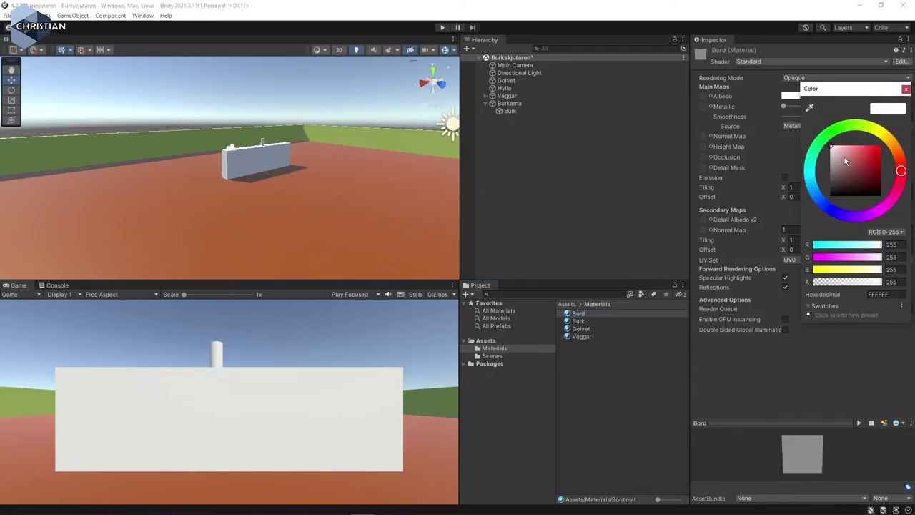
mouse_move(846, 186)
mouse_down()
mouse_move(827, 174)
mouse_move(830, 185)
mouse_up()
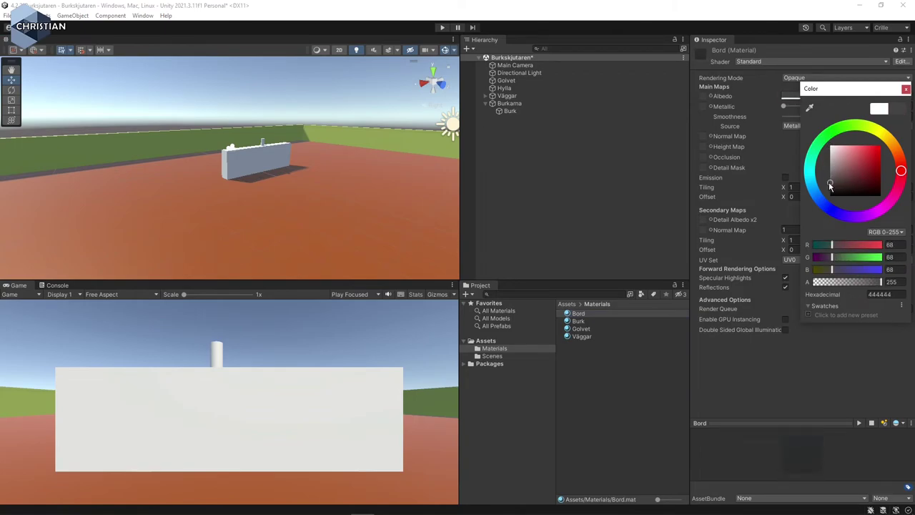
click(906, 89)
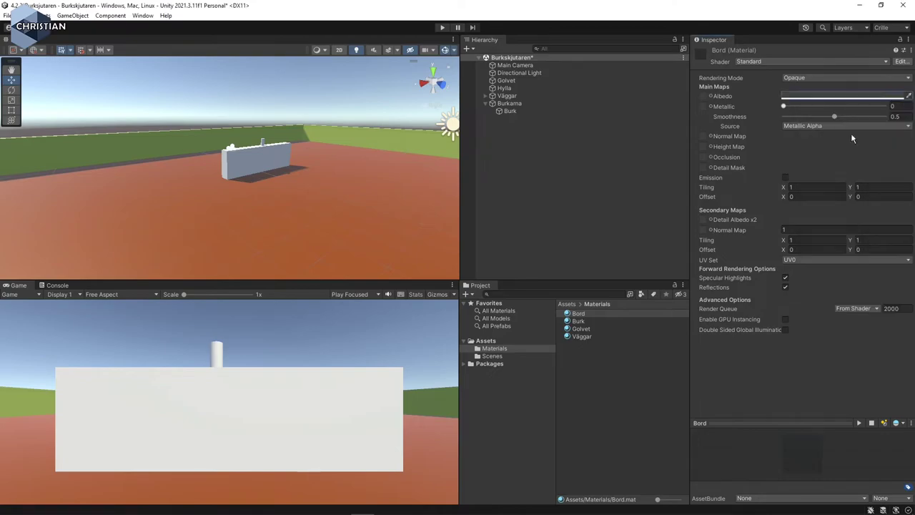
drag(580, 316, 249, 164)
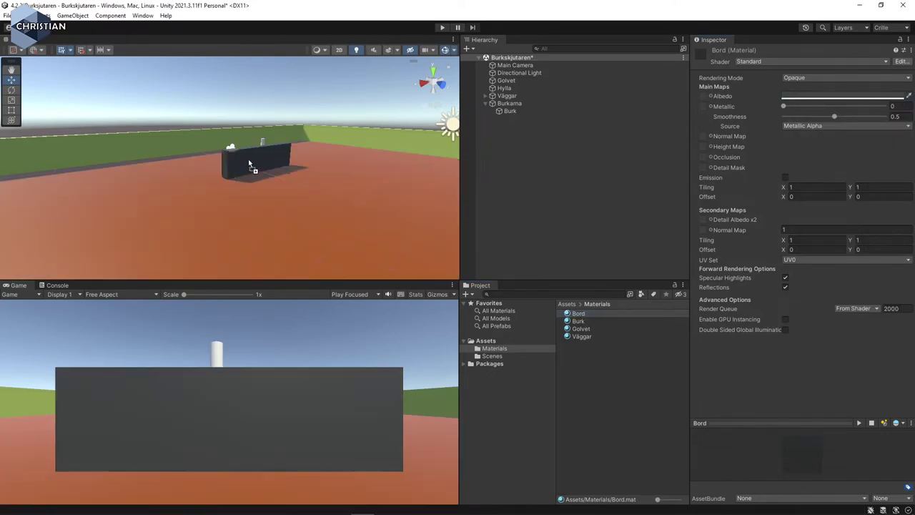
Step: Set the Burk material's albedo to a slightly darkened yellow and apply the material to the can on the shelf
click(578, 321)
click(886, 97)
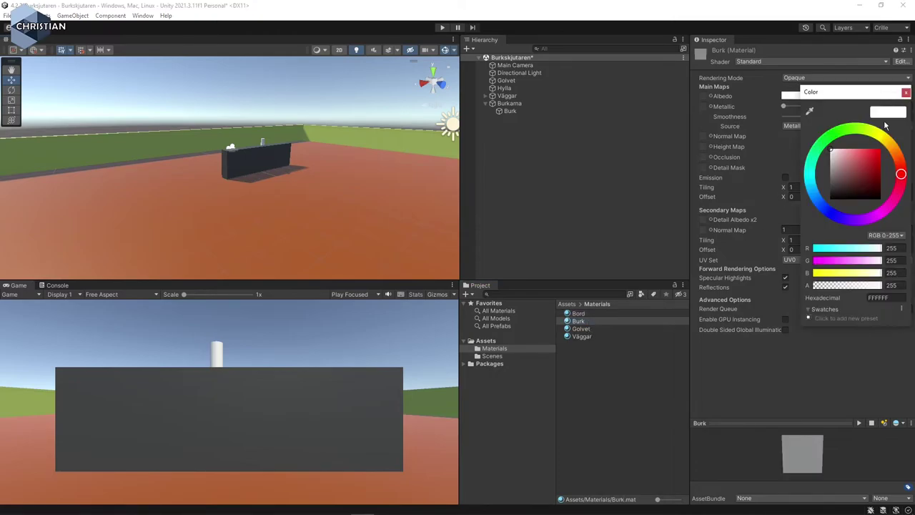
click(884, 140)
click(879, 153)
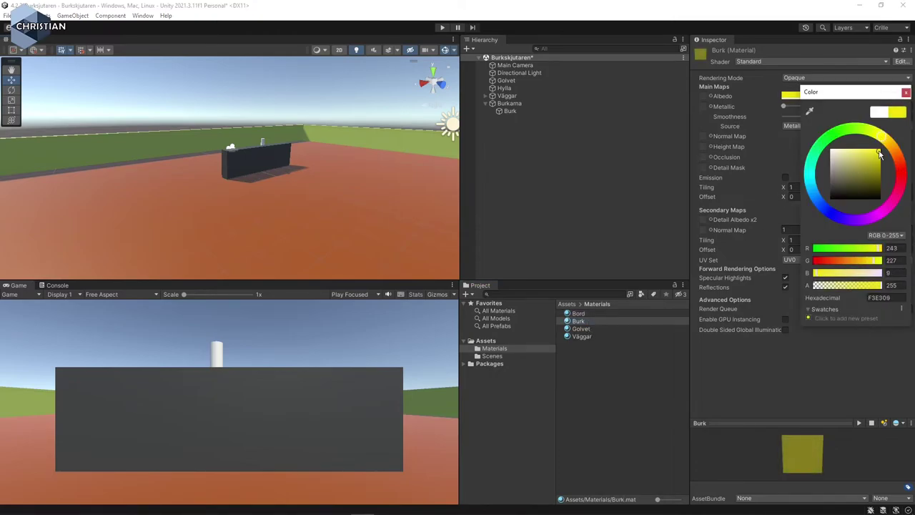
drag(882, 163, 880, 161)
click(906, 92)
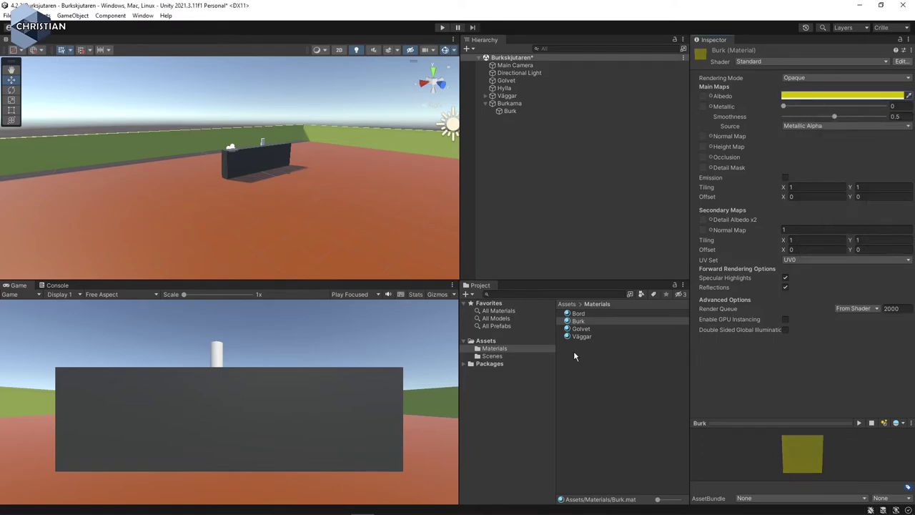
drag(579, 322, 265, 149)
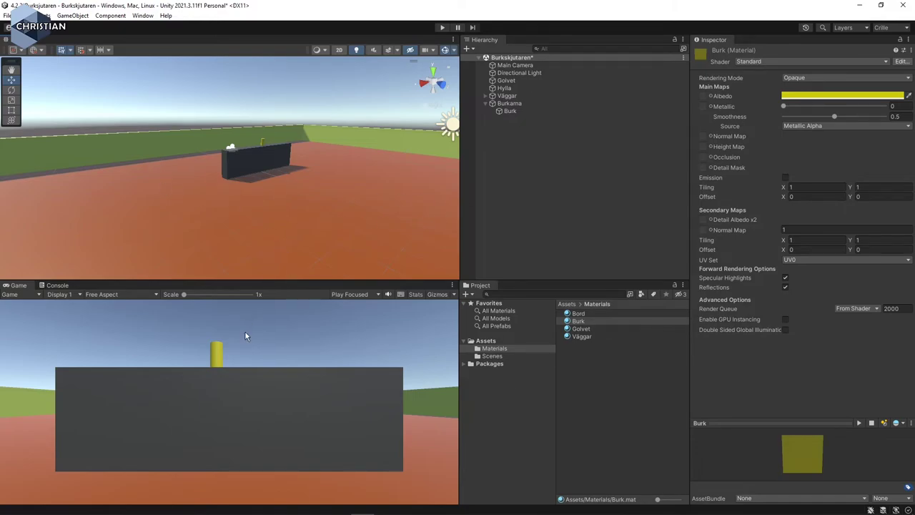
Step: Delete the Main Camera from the scene
click(610, 188)
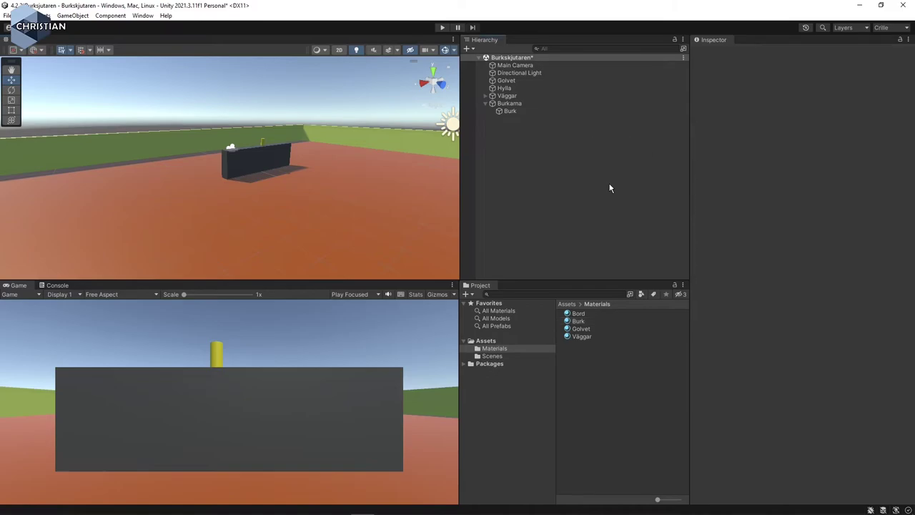
key(ctrl+s)
click(524, 65)
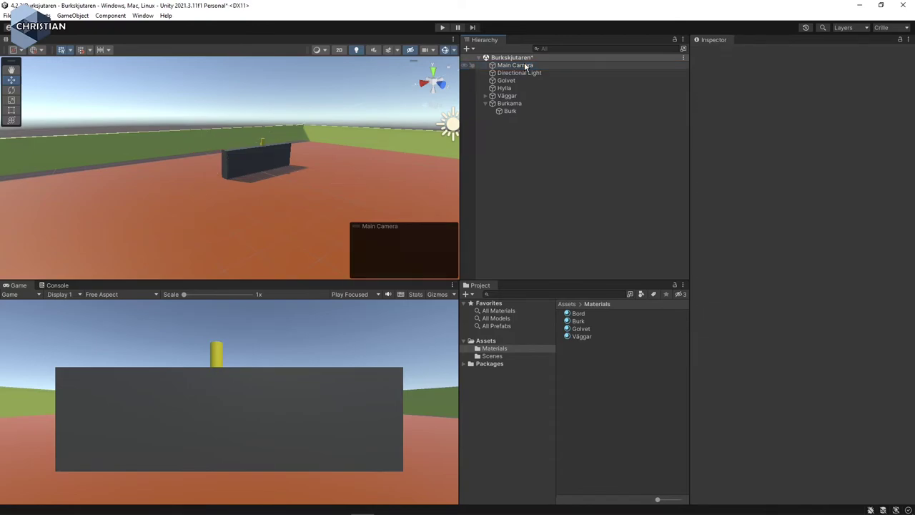
key(Delete)
Step: Import all contents of the FirstPersonCharacter custom package from the Mina UnityAssets course folder into the project
click(47, 15)
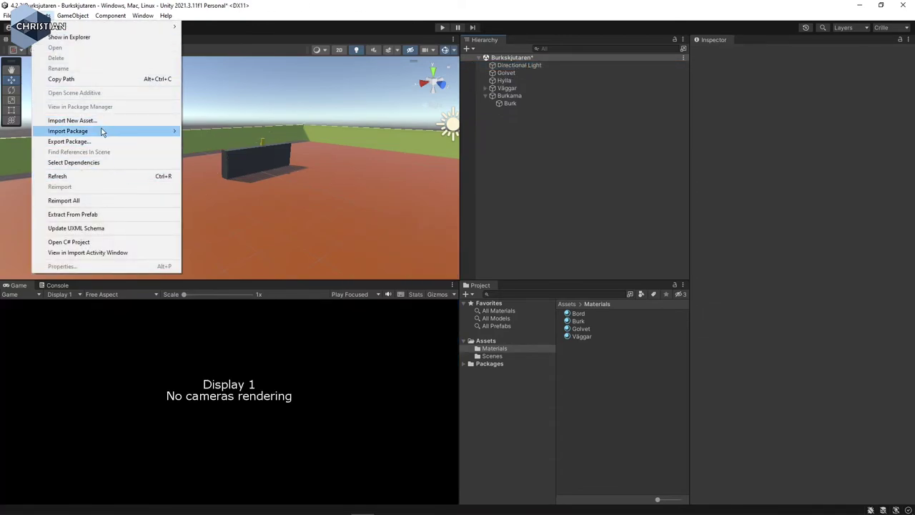
mouse_move(102, 131)
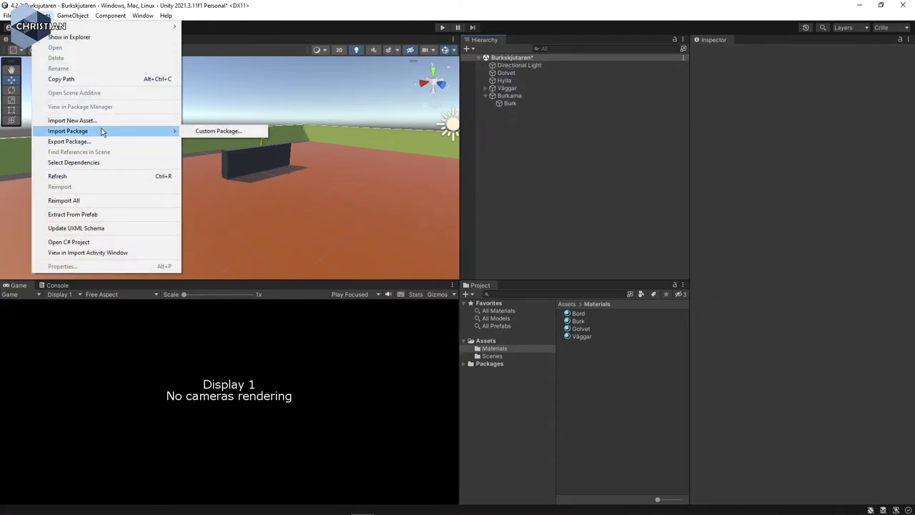
click(223, 132)
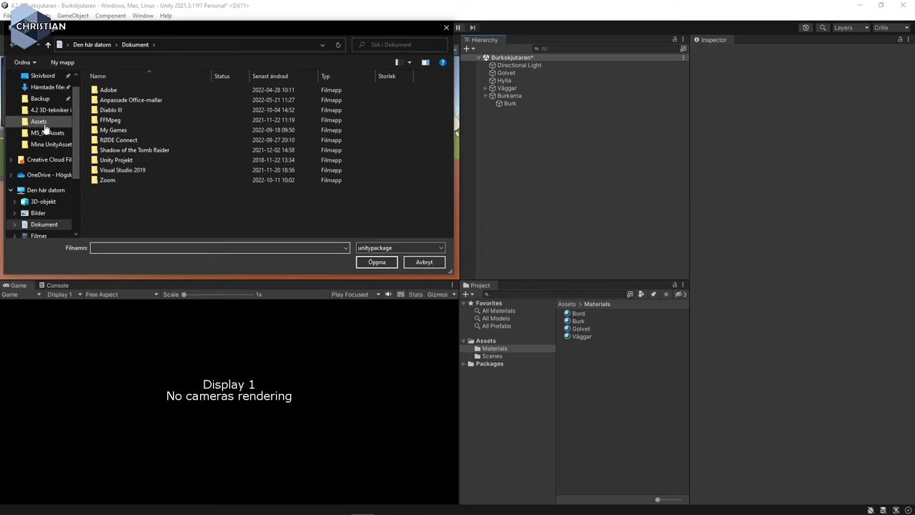
scroll(64, 129, up, 1)
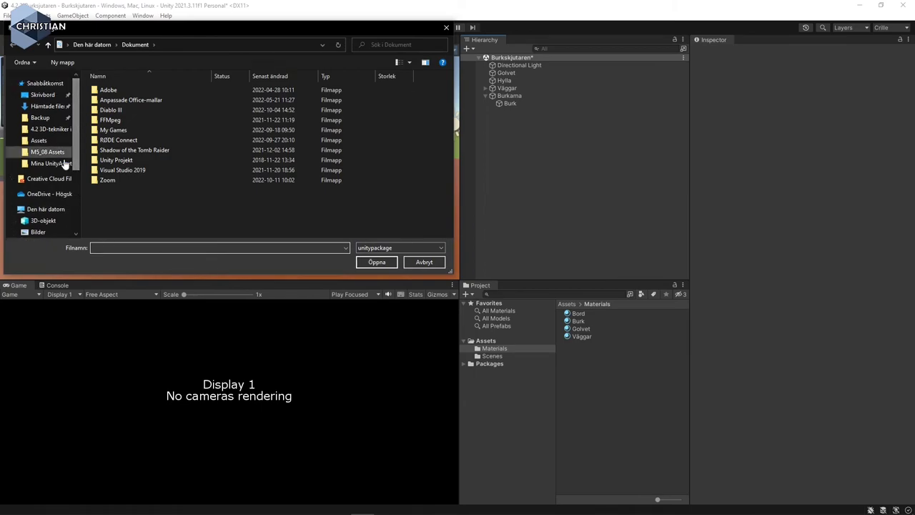
click(46, 198)
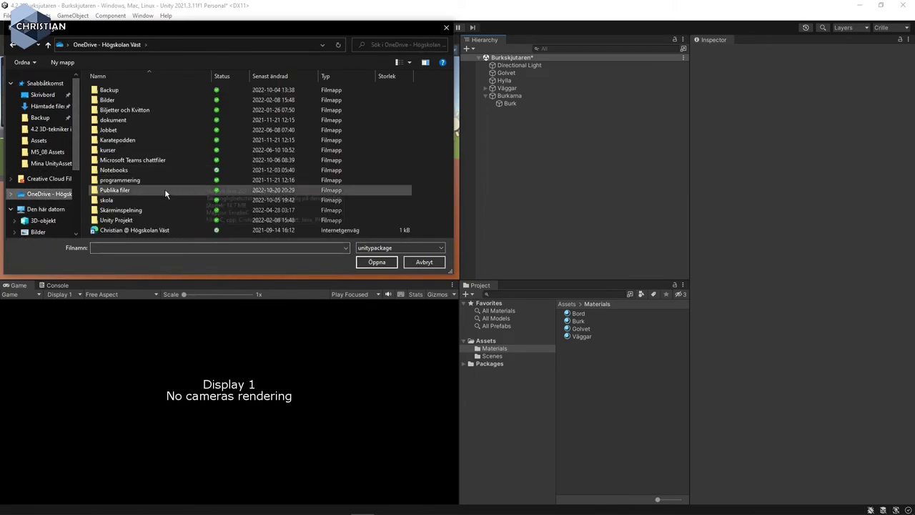
double_click(108, 151)
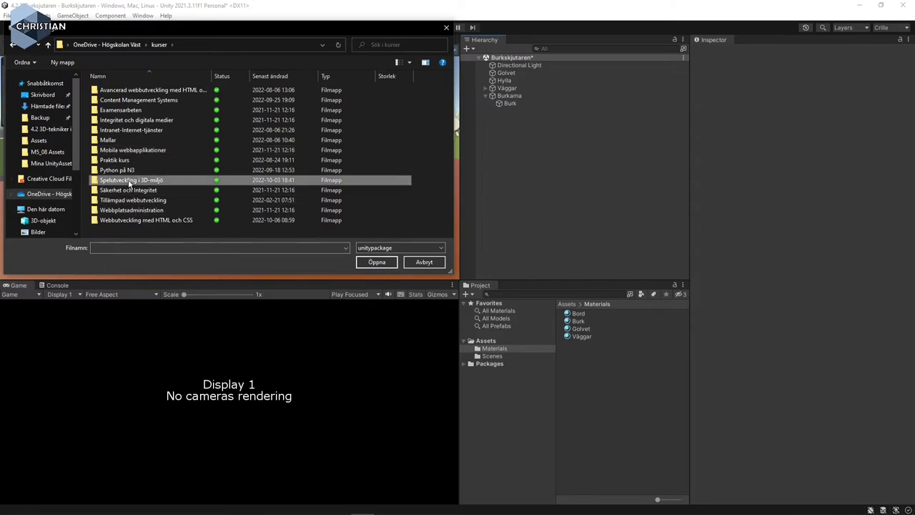
double_click(121, 180)
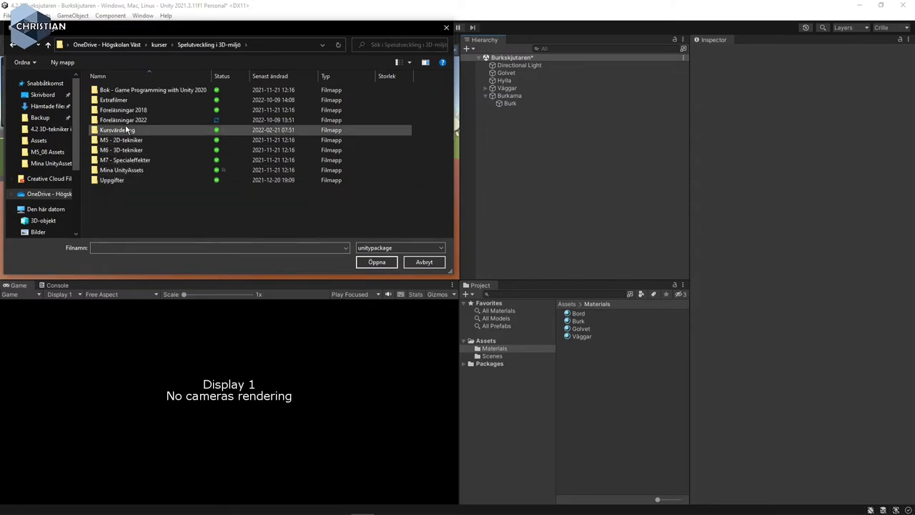
click(129, 171)
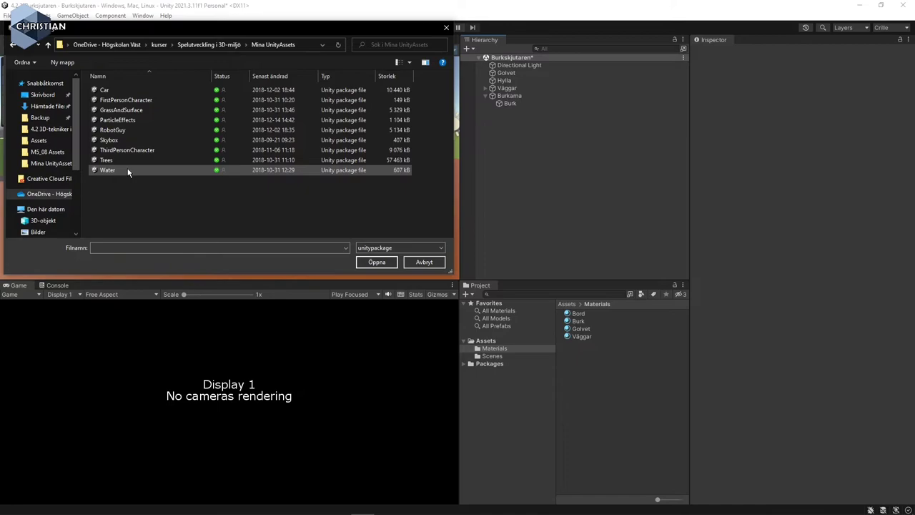
click(120, 101)
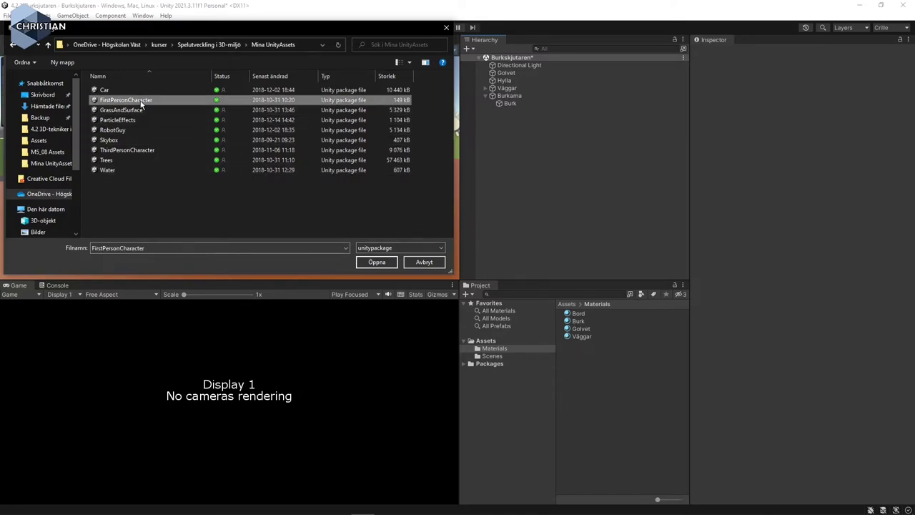
click(377, 262)
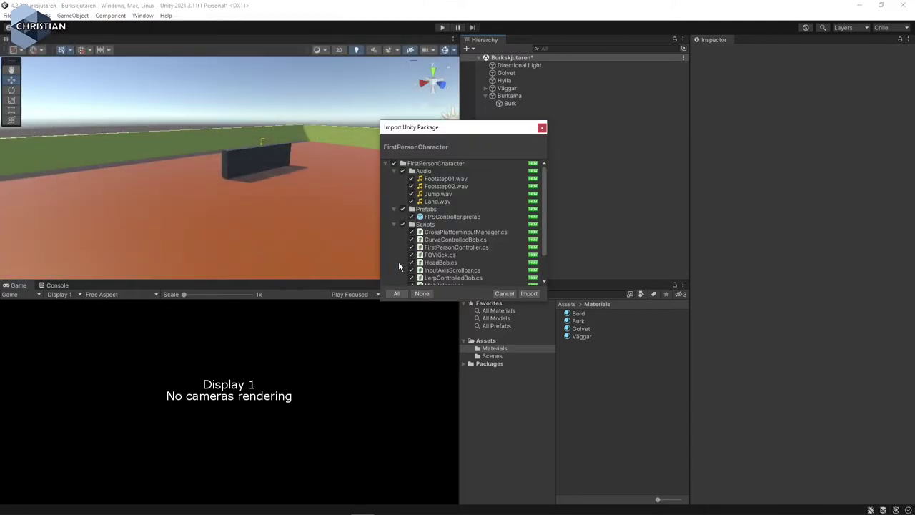
click(529, 294)
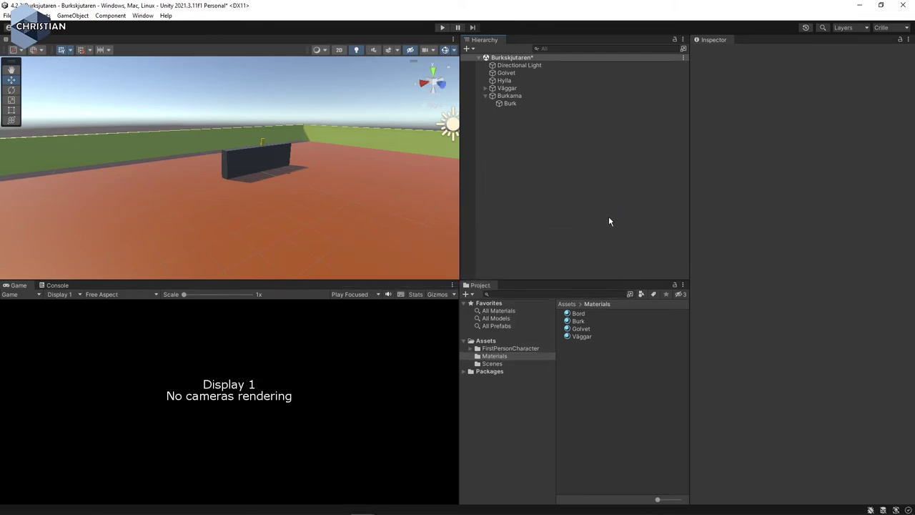
Step: Place the FPSController prefab from FirstPersonCharacter on the floor near the shelf and raise it to a Y position of about 1.49
click(471, 349)
click(499, 364)
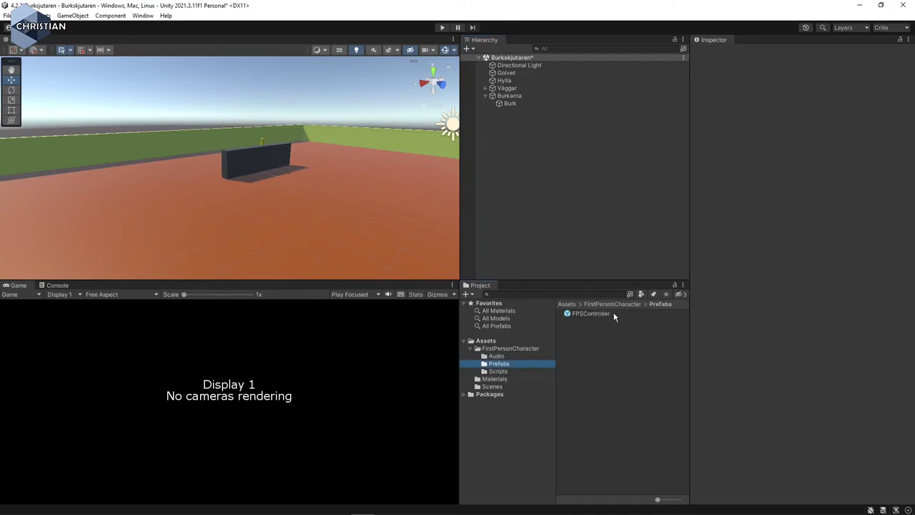
drag(594, 318, 346, 225)
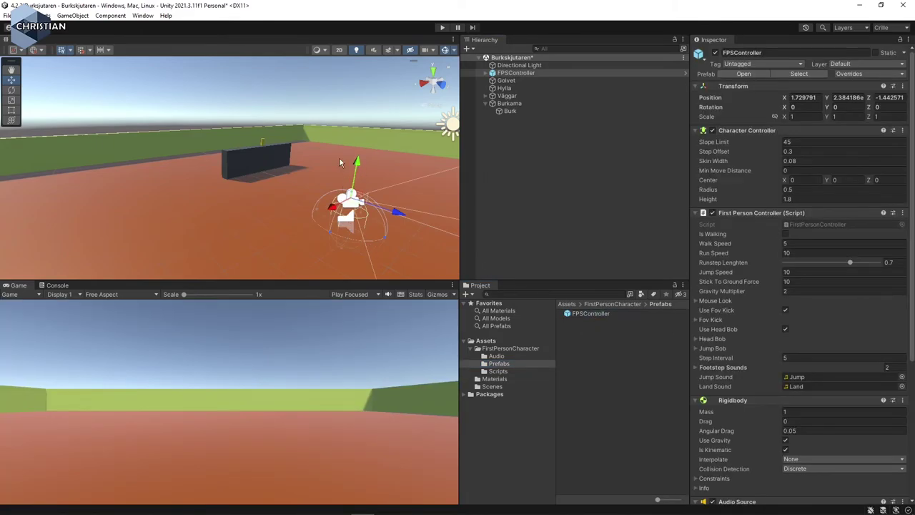
drag(356, 169, 352, 116)
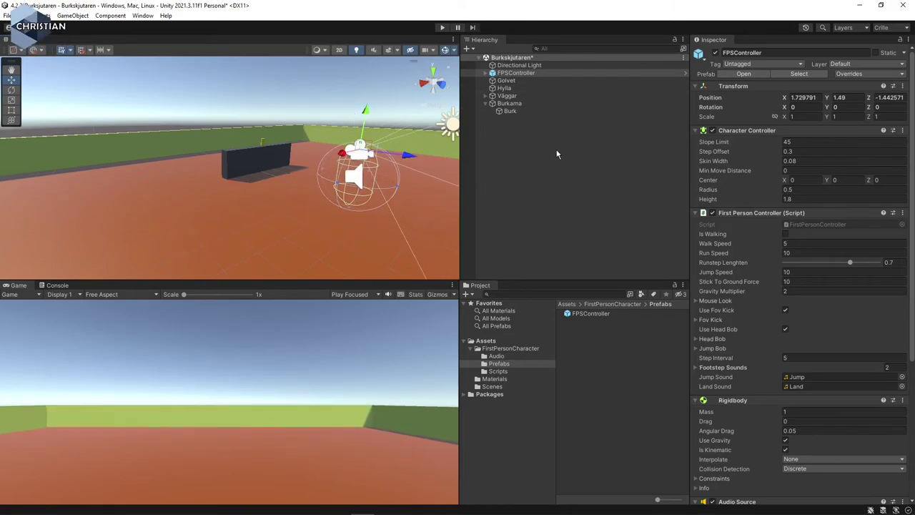
Step: Rename the FPSController object in the scene to Player and assign it the Player tag
click(521, 75)
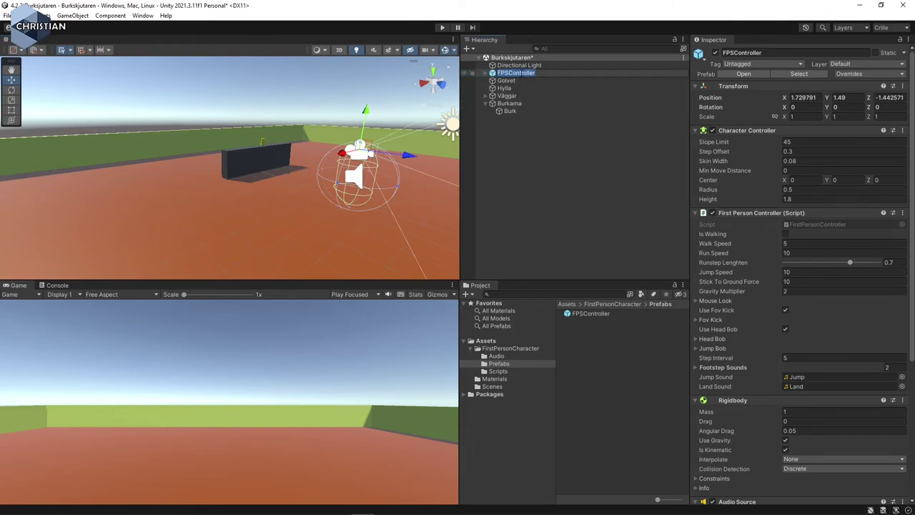
key(Return)
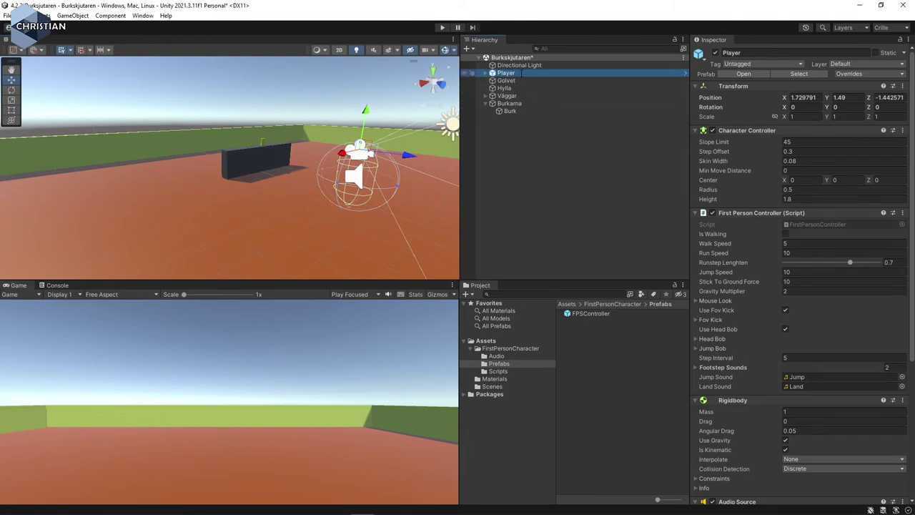
click(763, 66)
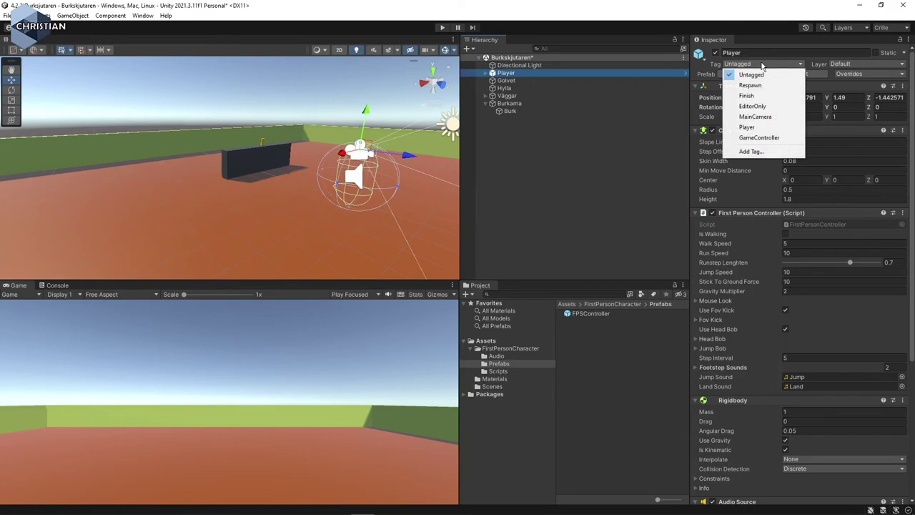
click(762, 127)
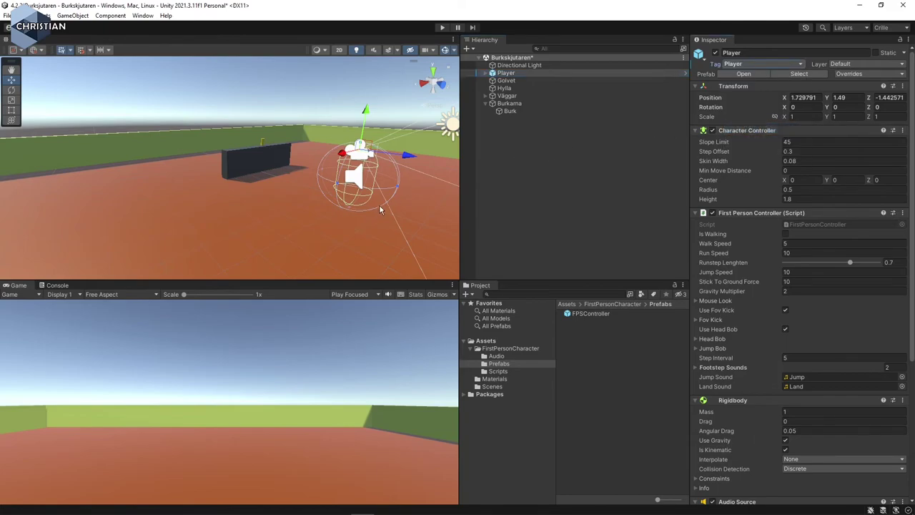
Step: In a top-down view, move the player away from the shelf and line it up, at about X -0.25 and Z 6.43
click(432, 74)
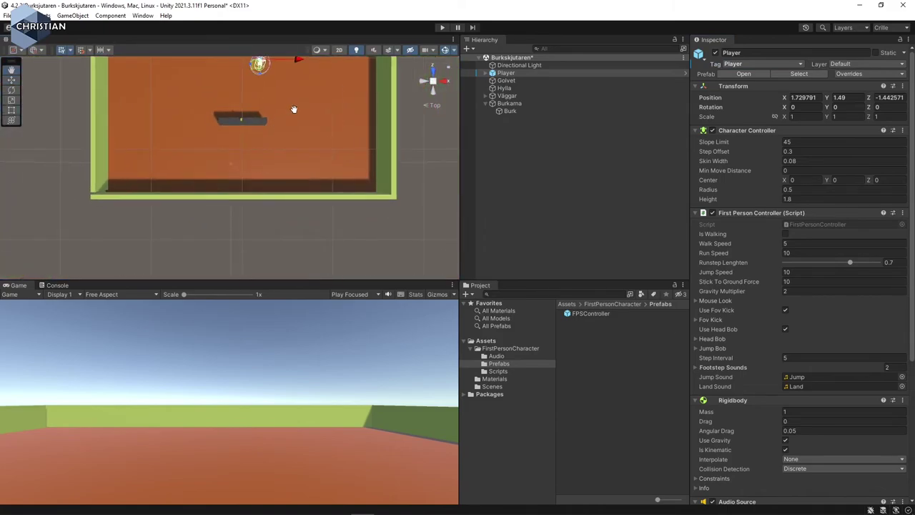
scroll(307, 150, down, 3)
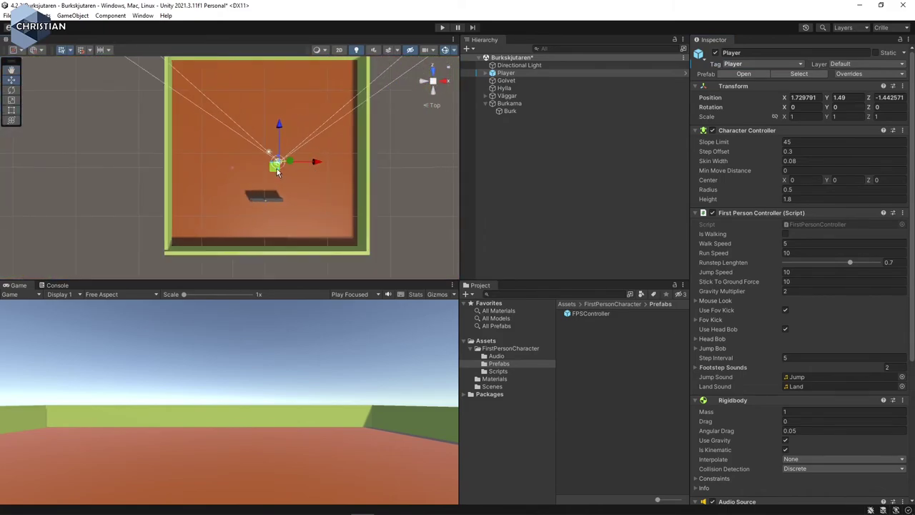
drag(281, 131, 274, 71)
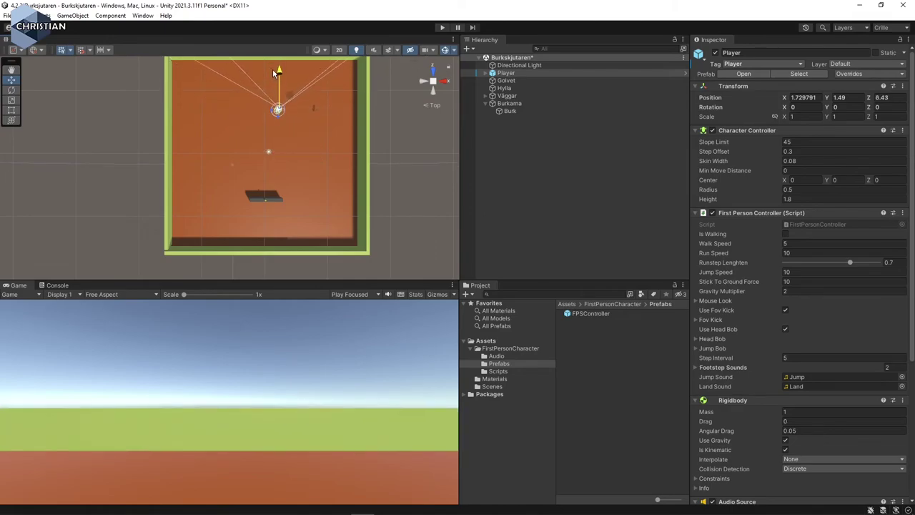
drag(316, 109, 302, 109)
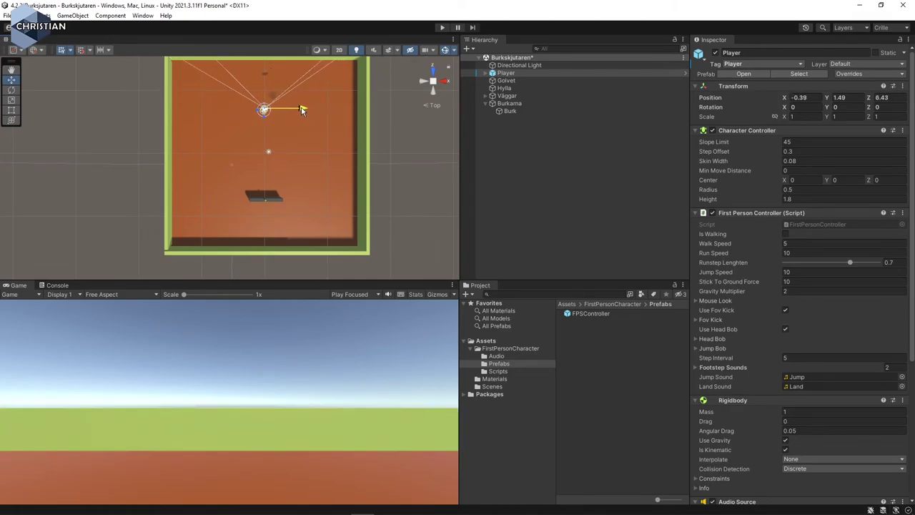
Step: Rotate the player about 180 degrees around the Y axis so that it faces the shelf
click(16, 91)
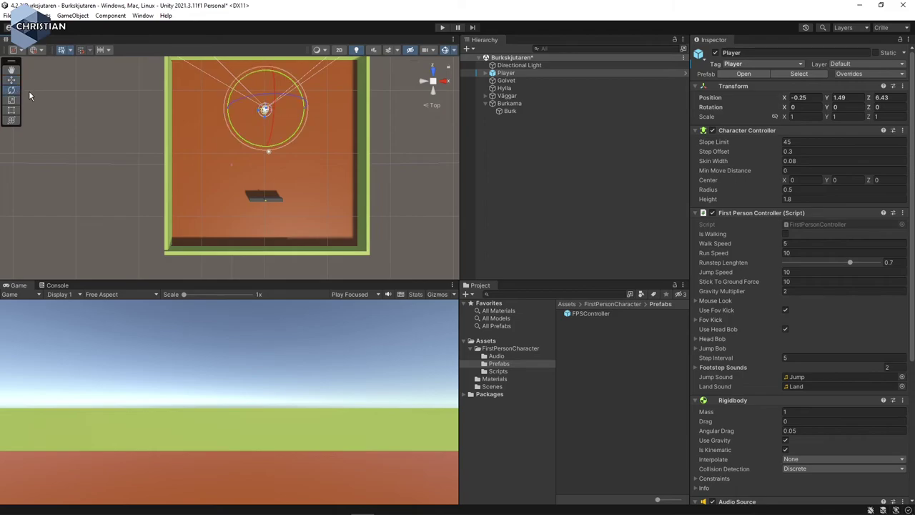
drag(295, 88, 635, 93)
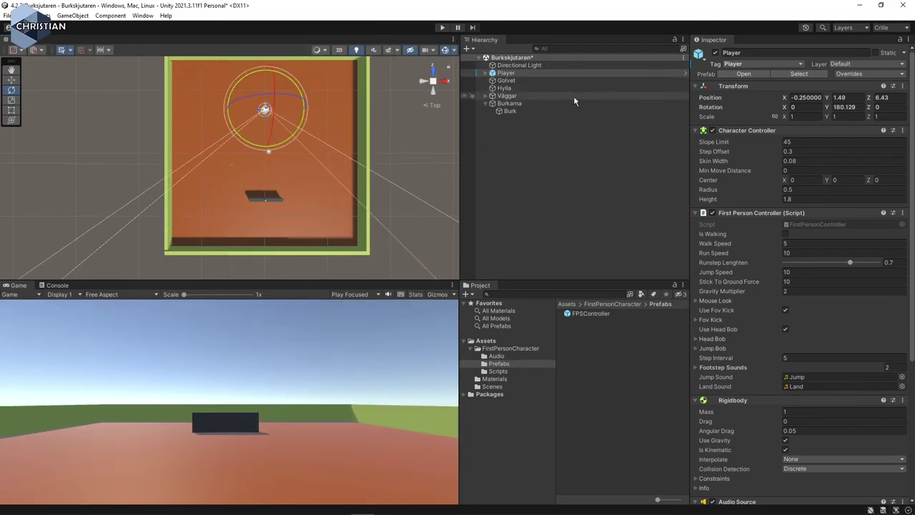
click(11, 80)
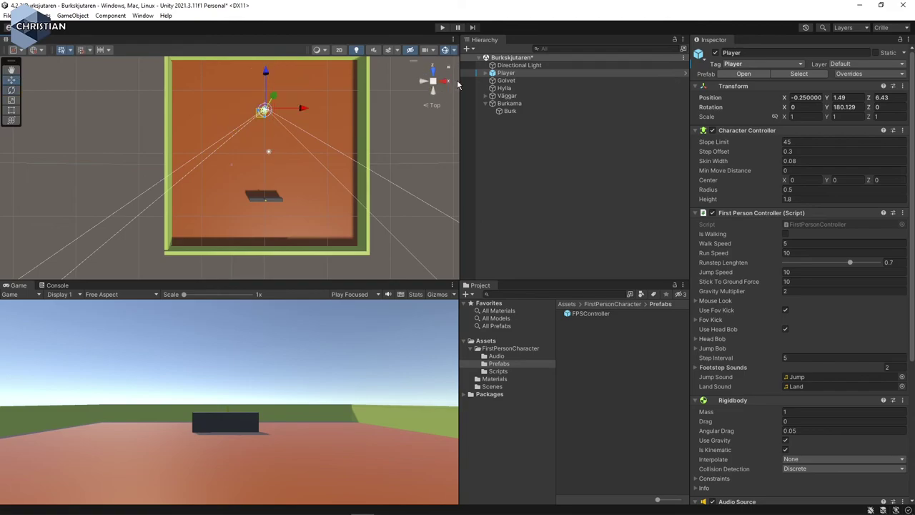
Step: Check the player's placement above the floor, and play-test the scene by walking to the shelf and back before stopping play mode
alt+drag(370, 117, 309, 287)
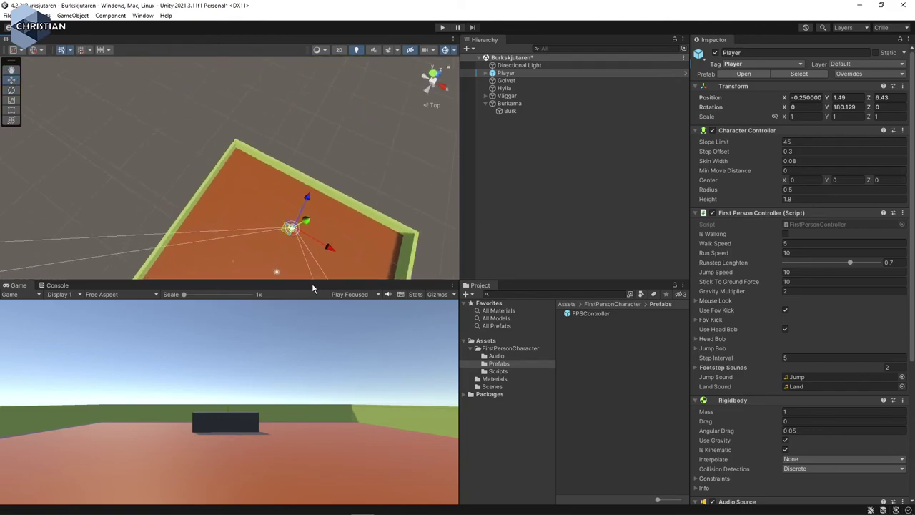
scroll(162, 128, up, 5)
middle_drag(162, 128, 357, 250)
scroll(182, 119, down, 3)
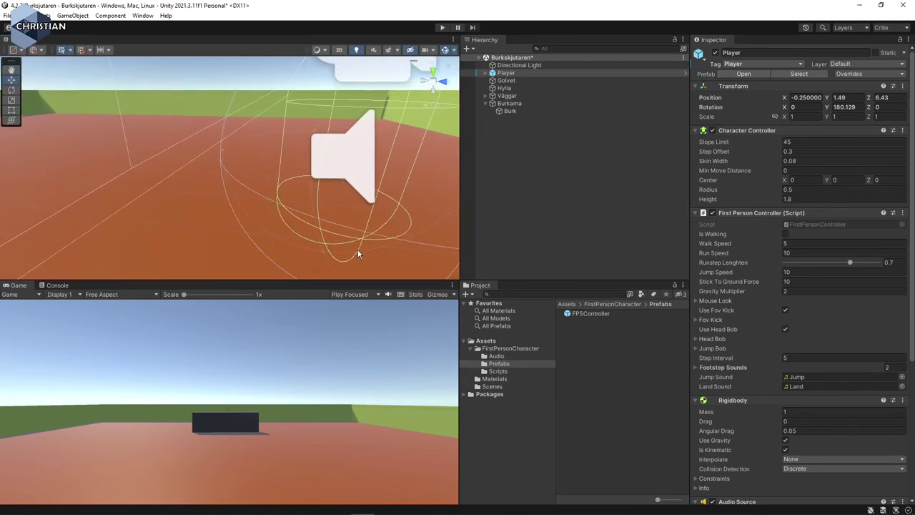
click(588, 188)
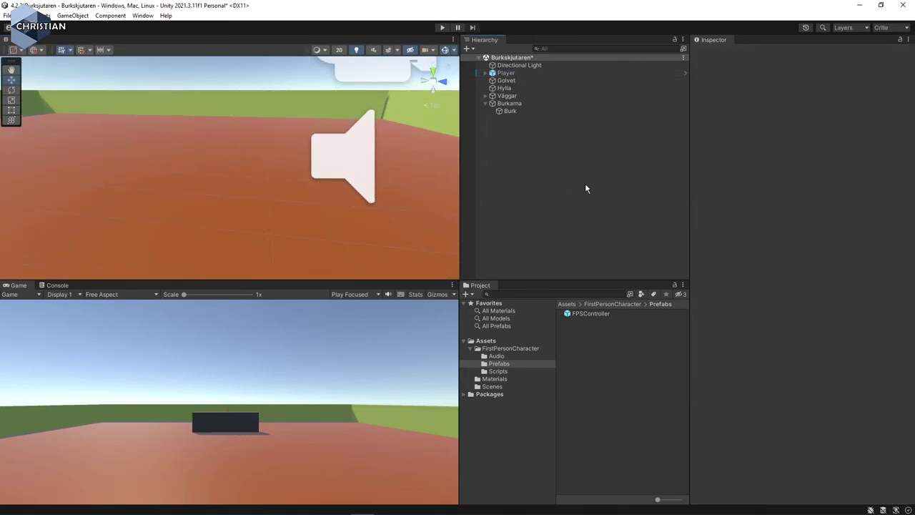
click(441, 28)
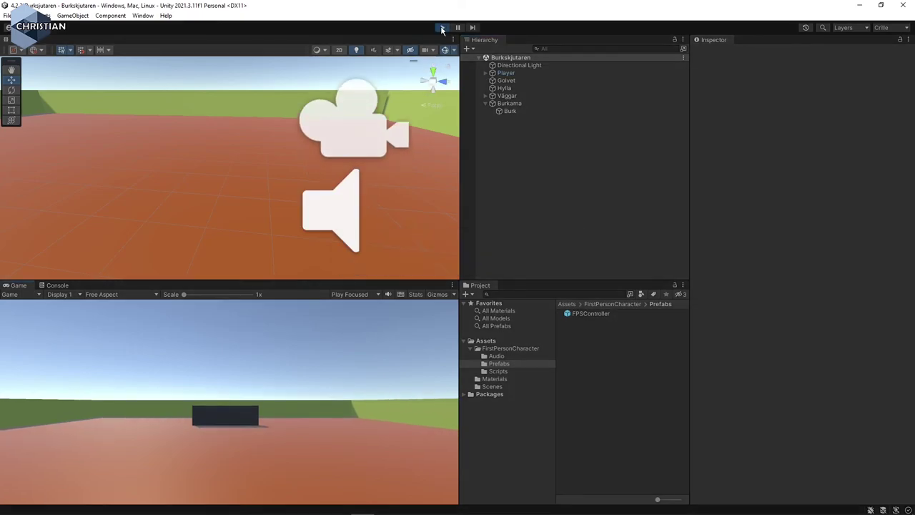
key(w)
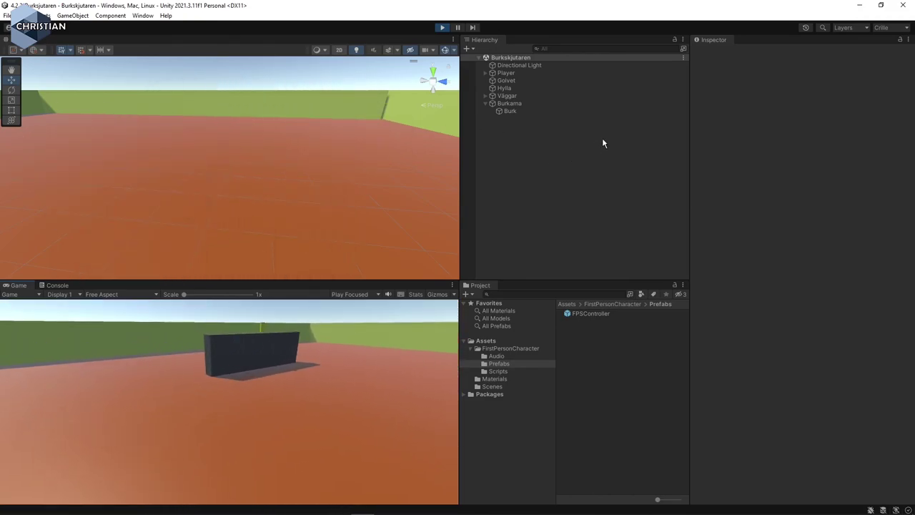
key(w)
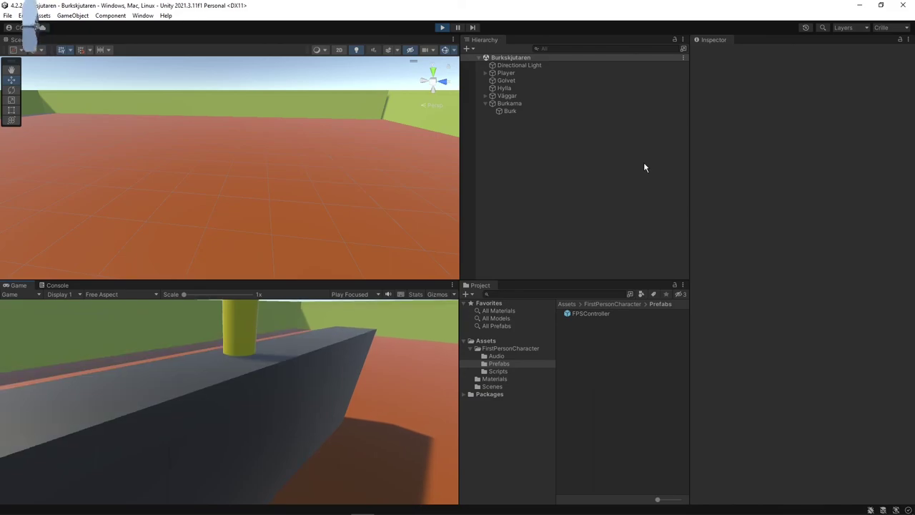
key(w)
key(s)
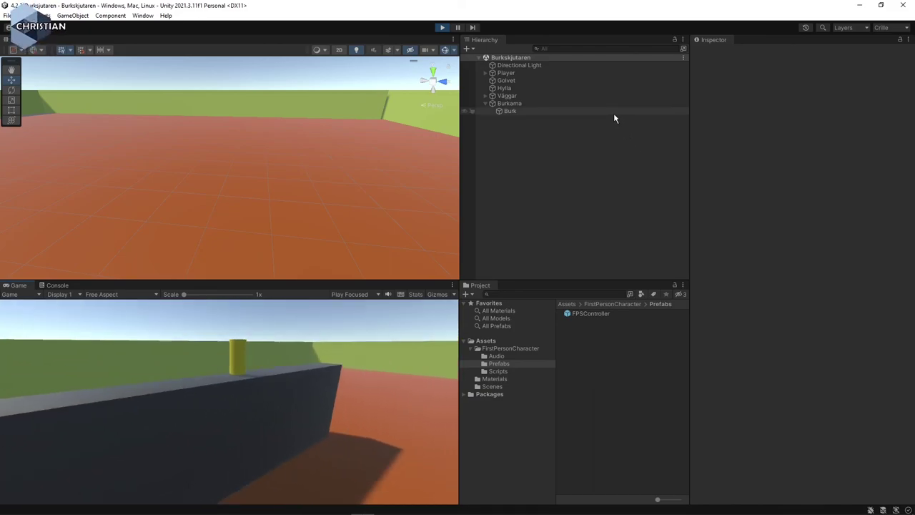
key(s)
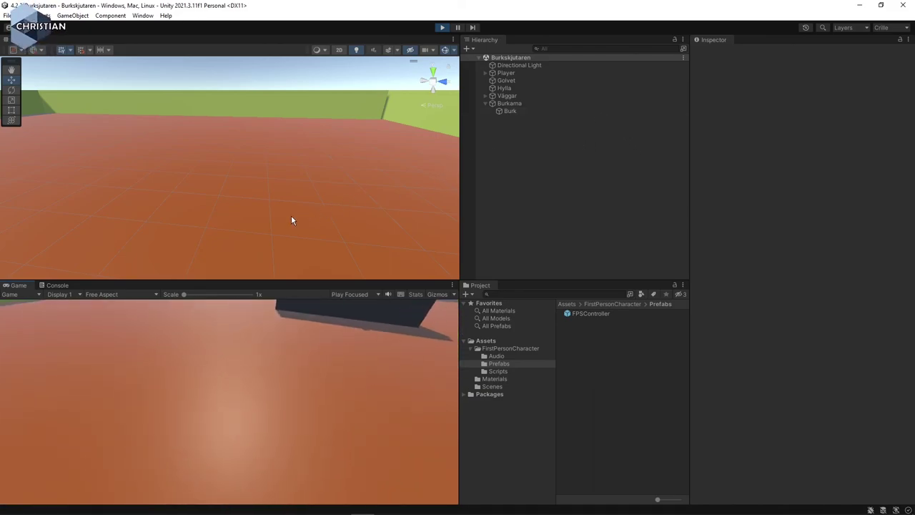
click(442, 28)
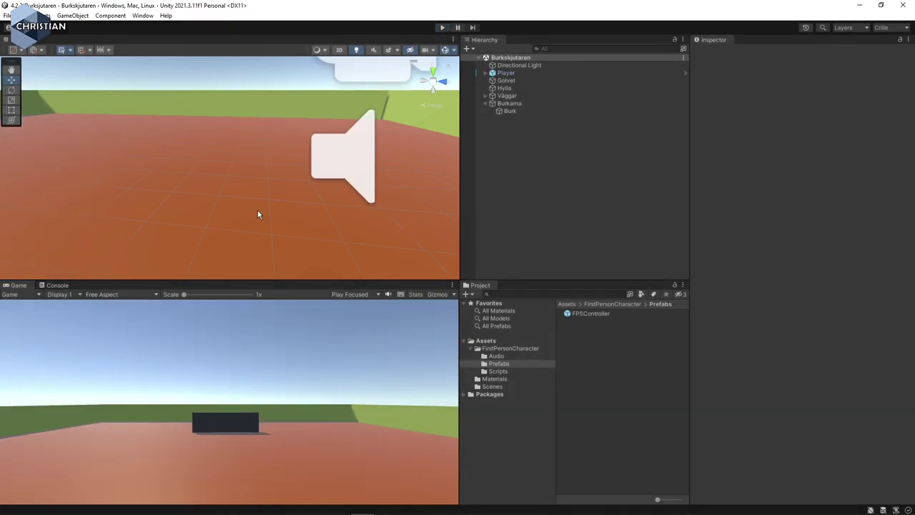